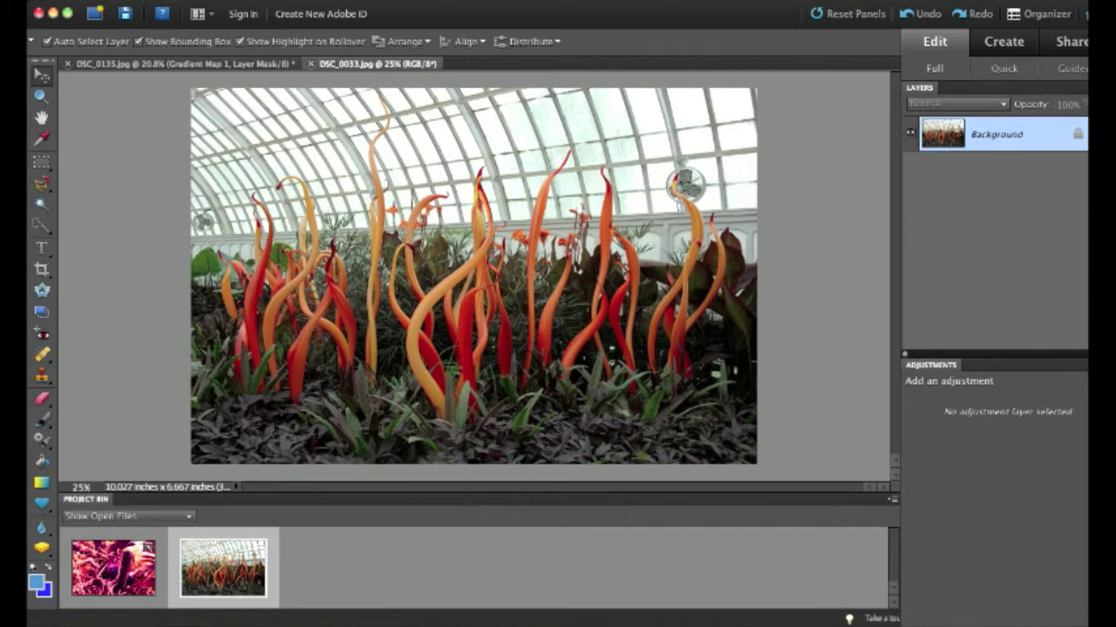
# Duplicate the Background layer and add a Gradient Map adjustment layer above the copy.
pyautogui.press('super+j')
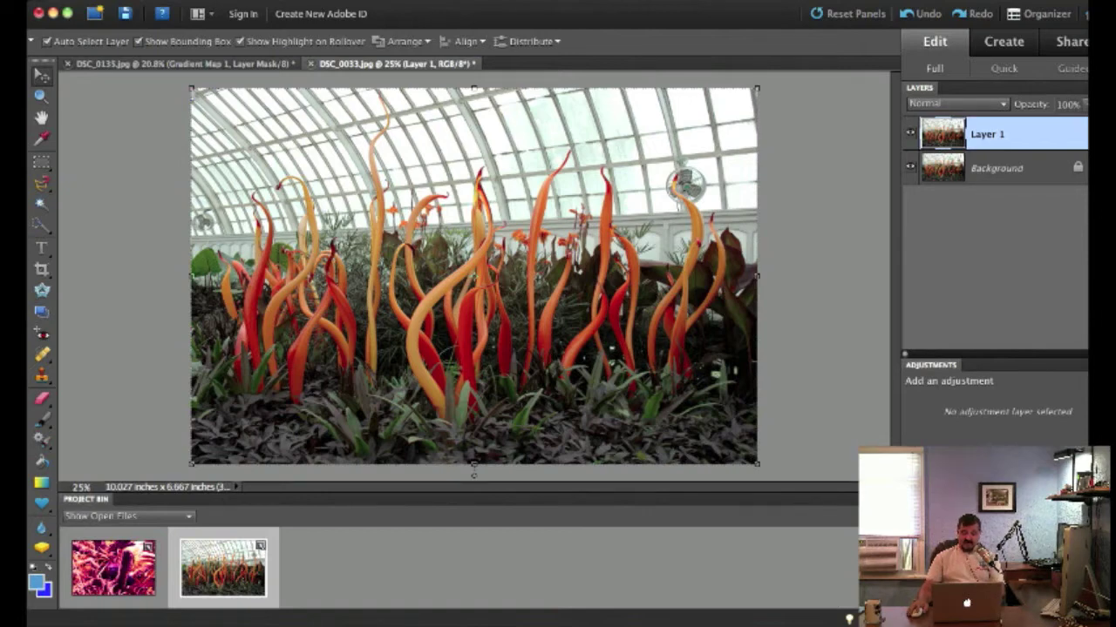
pyautogui.click(959, 366)
pyautogui.press('Escape')
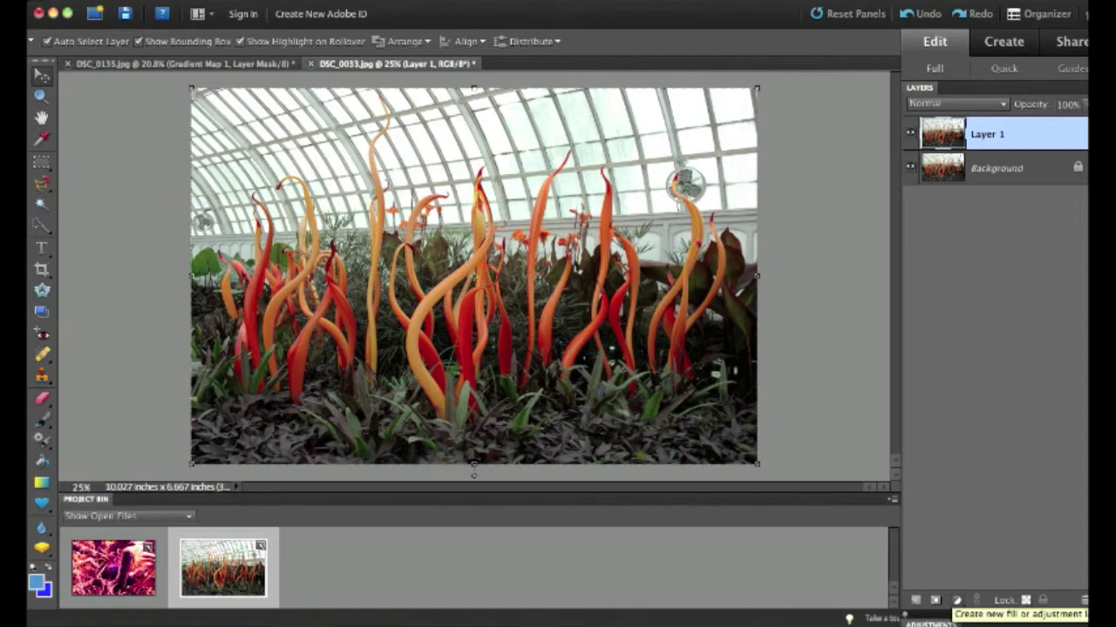
pyautogui.click(956, 600)
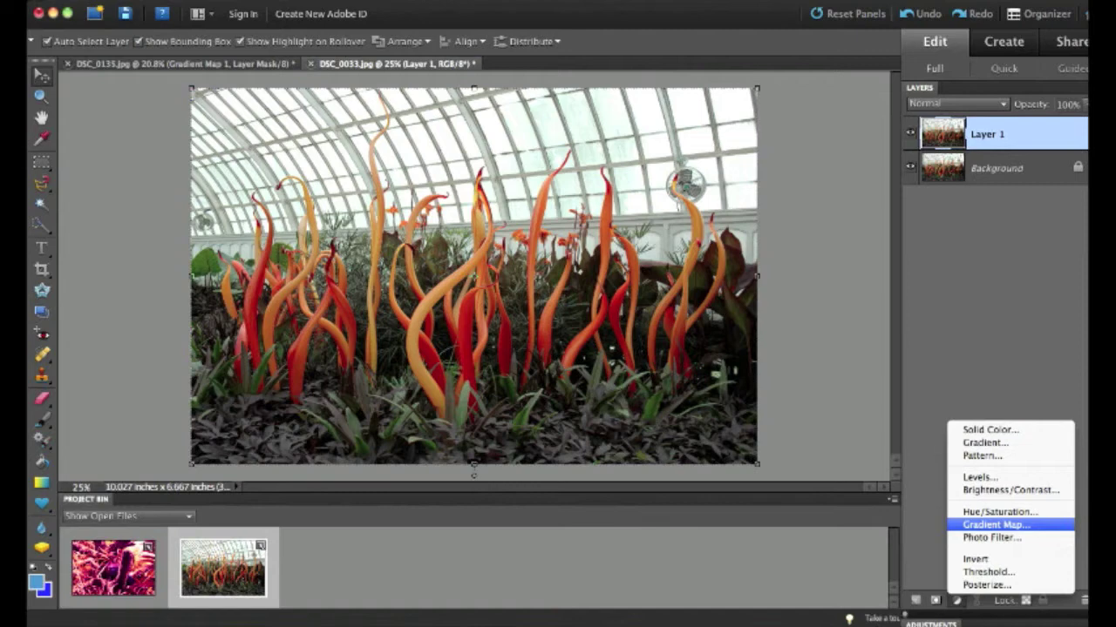
pyautogui.click(996, 525)
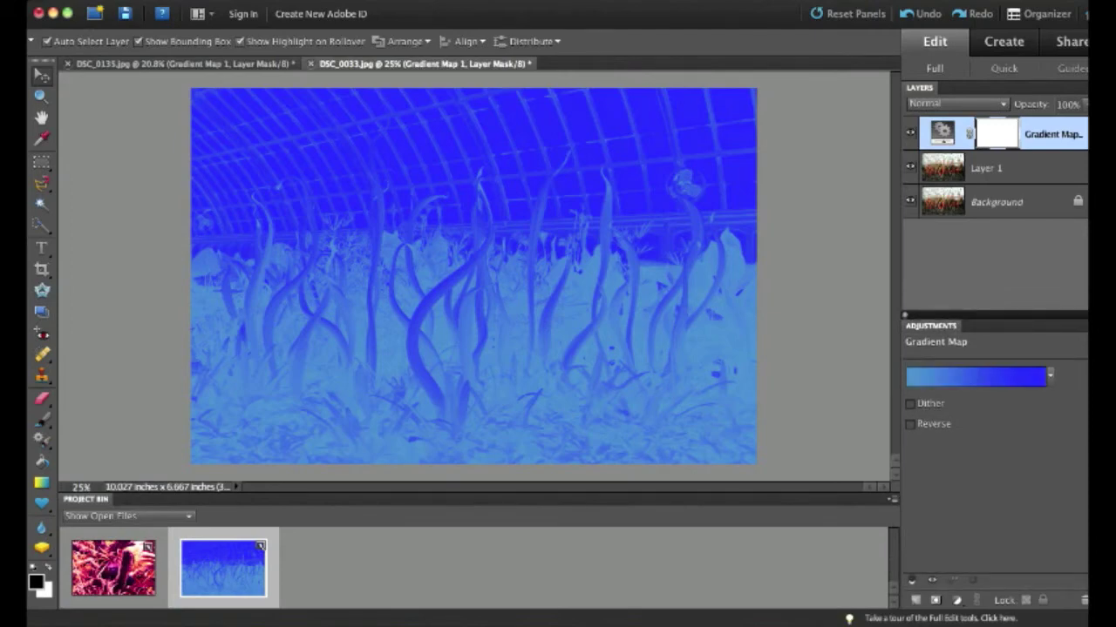
# Try several preset gradients on the gradient map, ending with the black-to-pink-to-white gradient.
pyautogui.click(1050, 375)
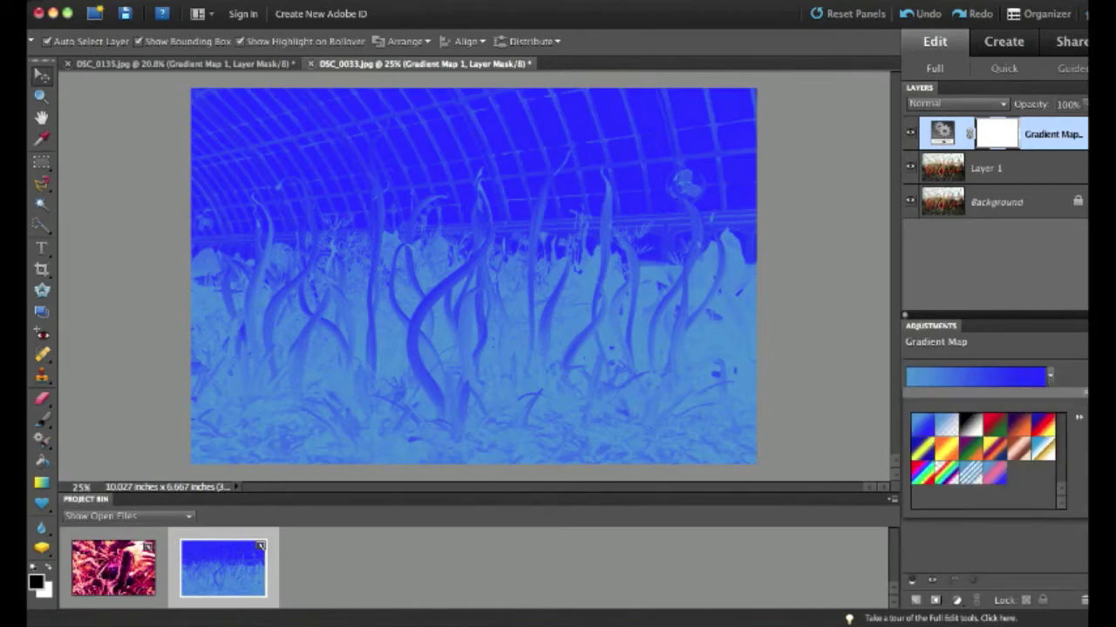
pyautogui.click(946, 425)
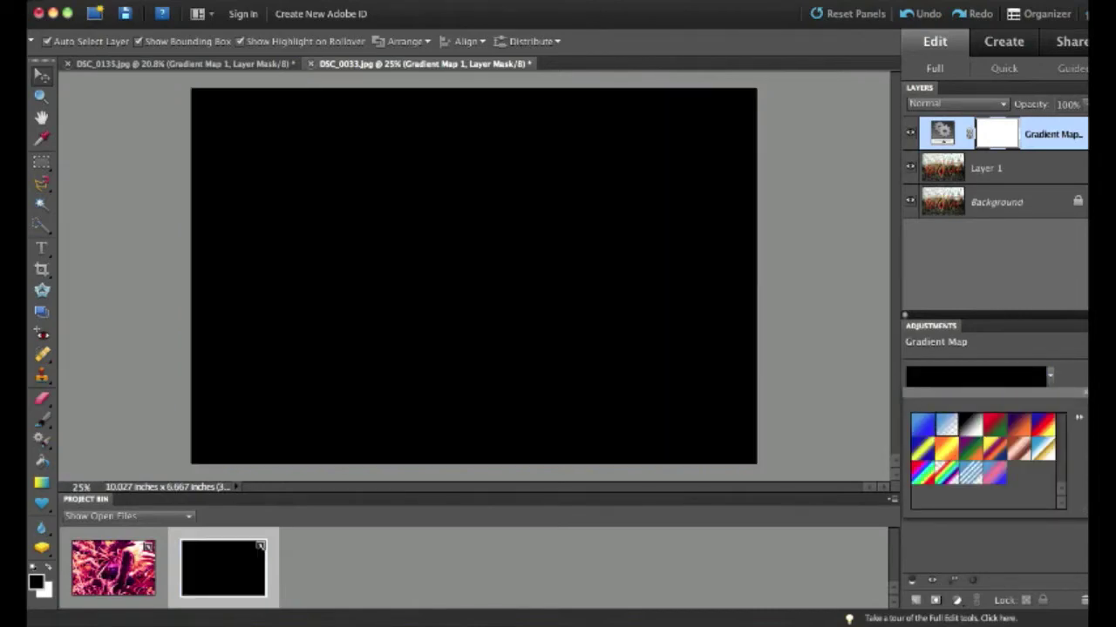
pyautogui.click(970, 425)
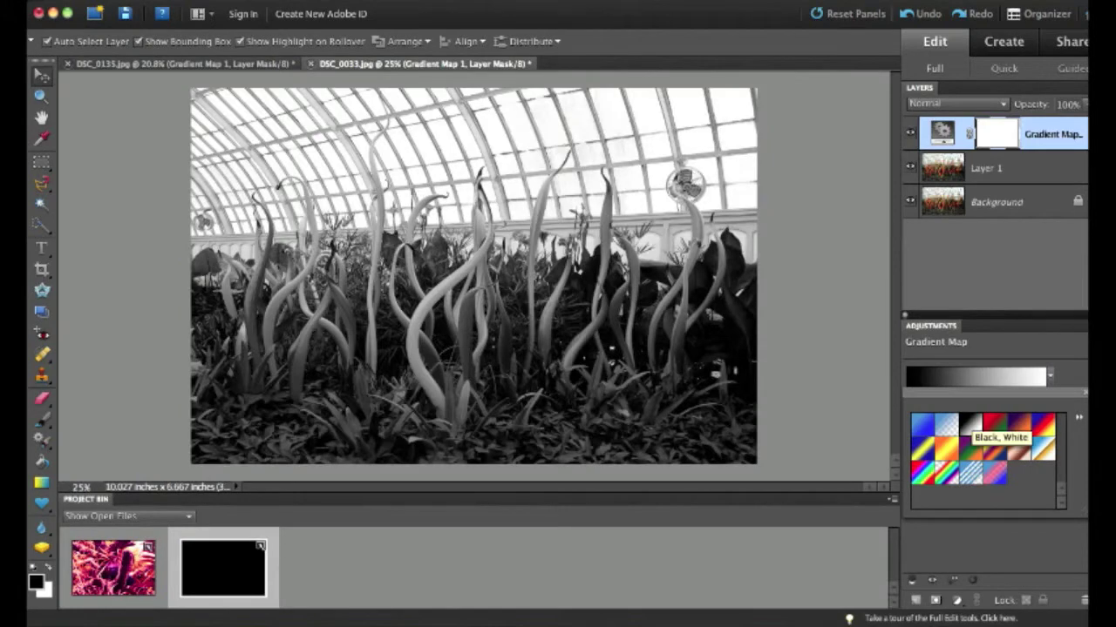
pyautogui.click(993, 424)
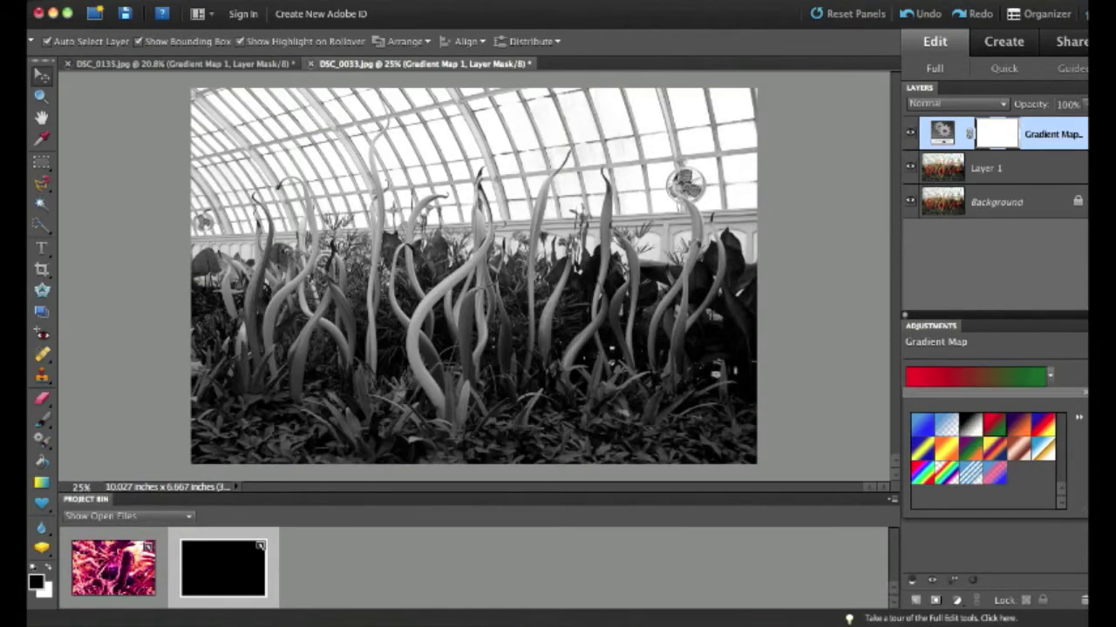
pyautogui.click(1018, 425)
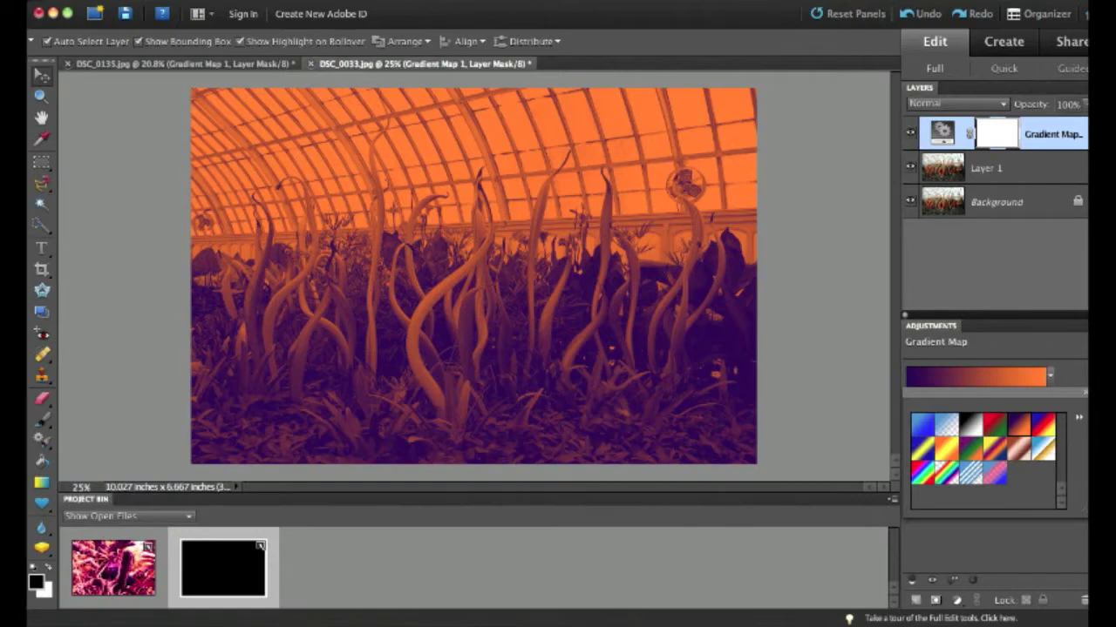
pyautogui.click(1043, 425)
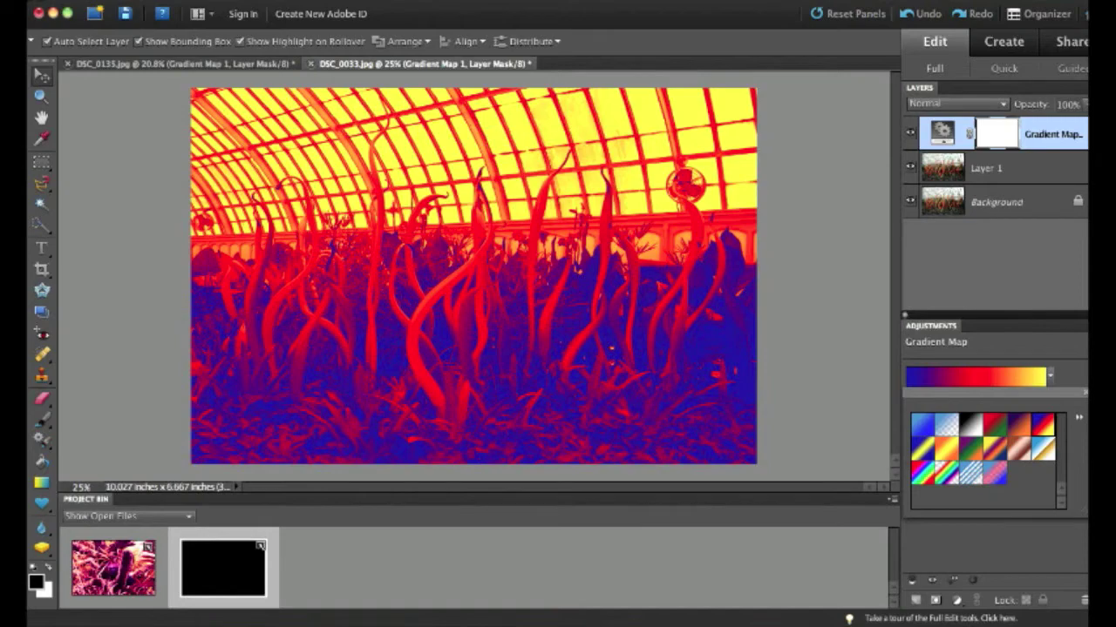
pyautogui.click(947, 449)
pyautogui.click(971, 449)
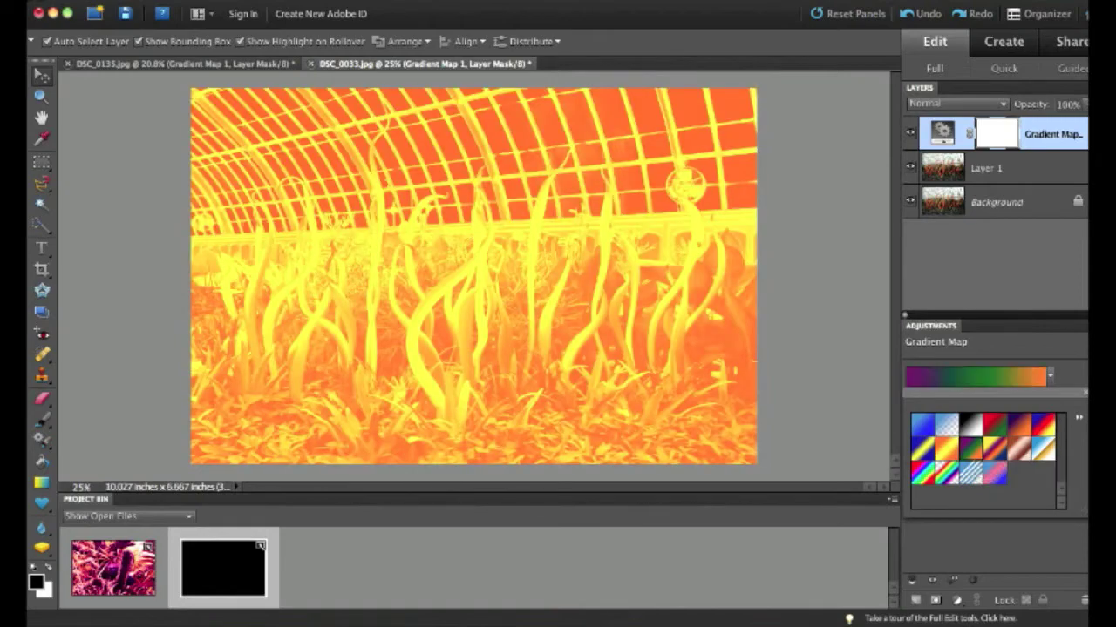
pyautogui.click(994, 449)
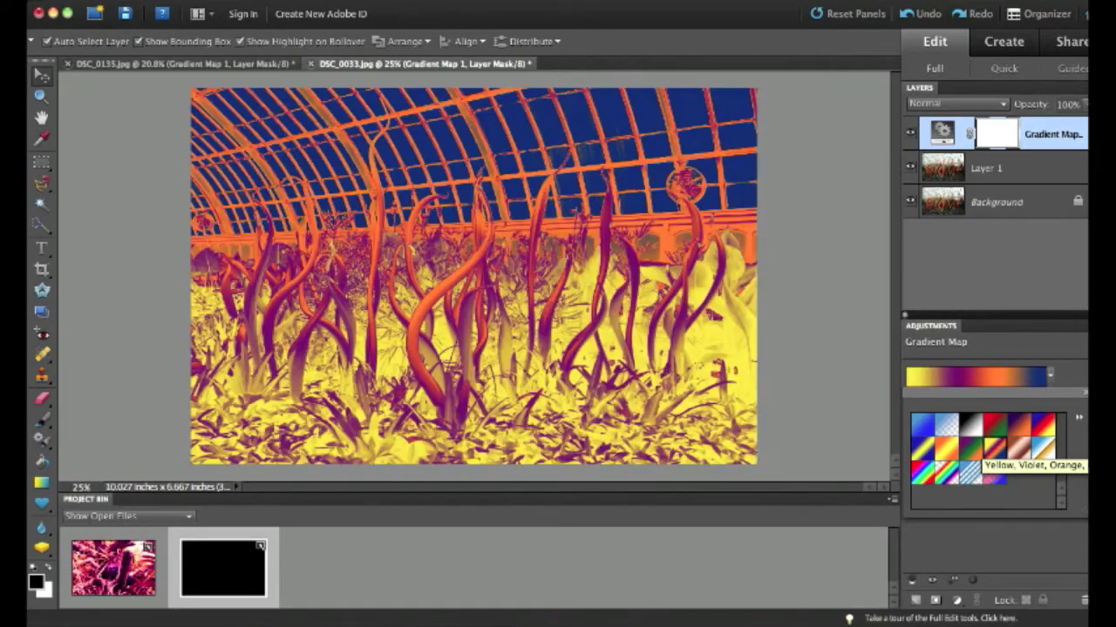
pyautogui.click(1018, 449)
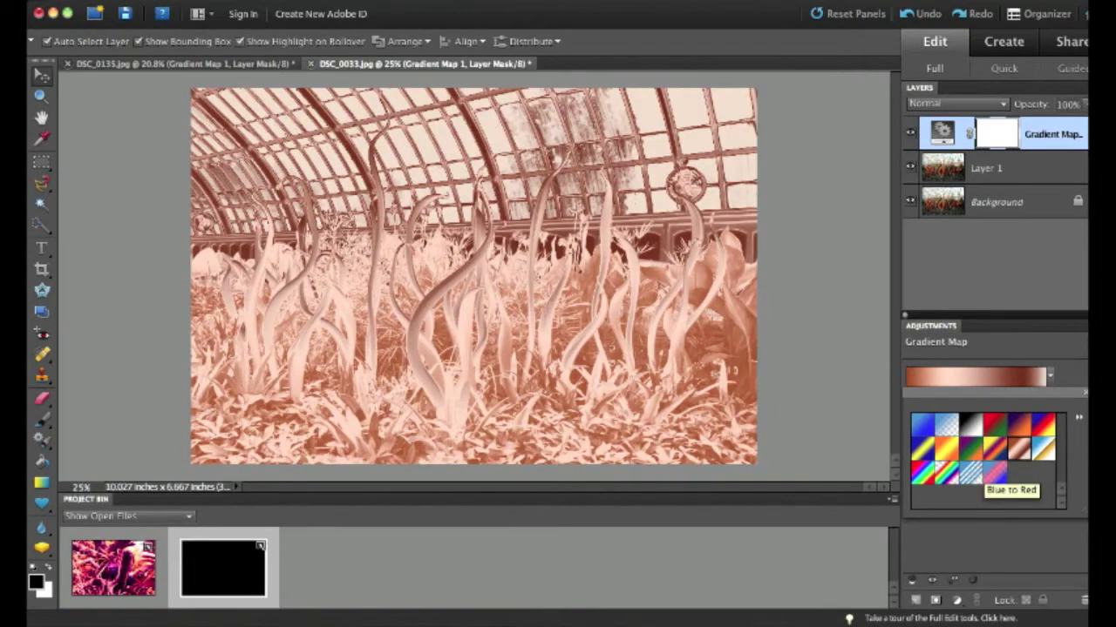
pyautogui.click(994, 473)
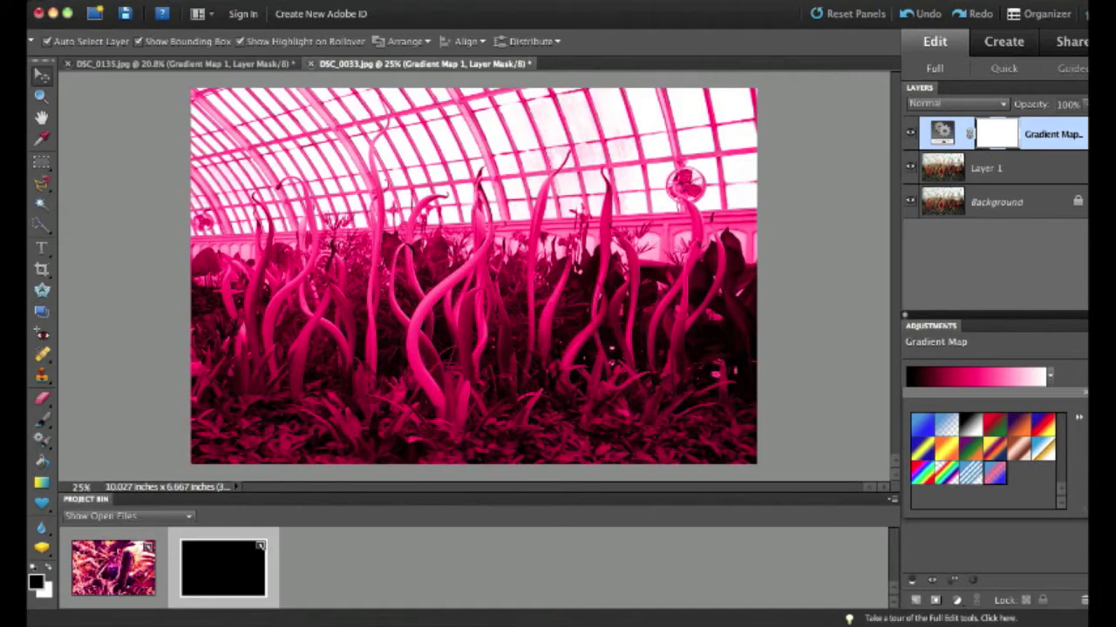
pyautogui.press('Escape')
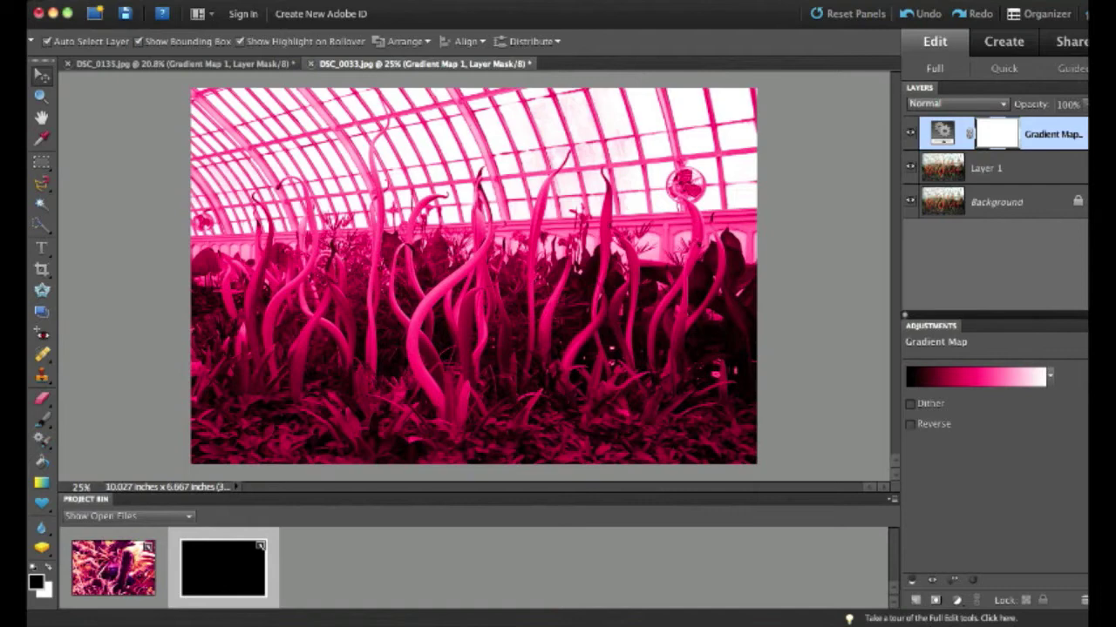
# Try the Darken, Multiply, Color Burn, Linear Burn and Darker Color blend modes on the gradient map layer.
pyautogui.click(956, 103)
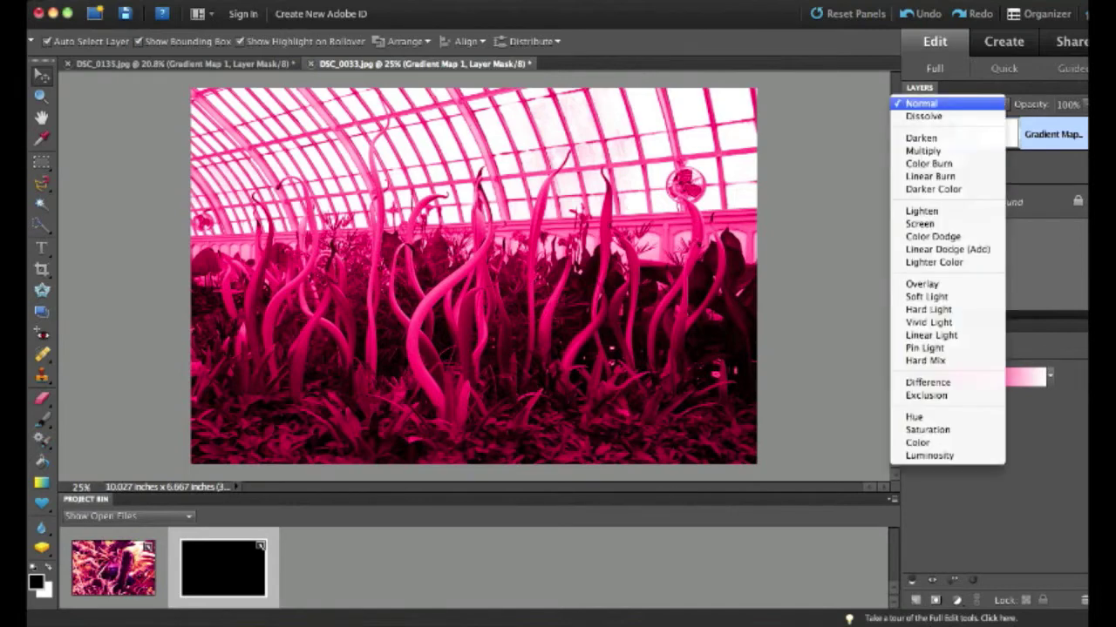
pyautogui.click(920, 137)
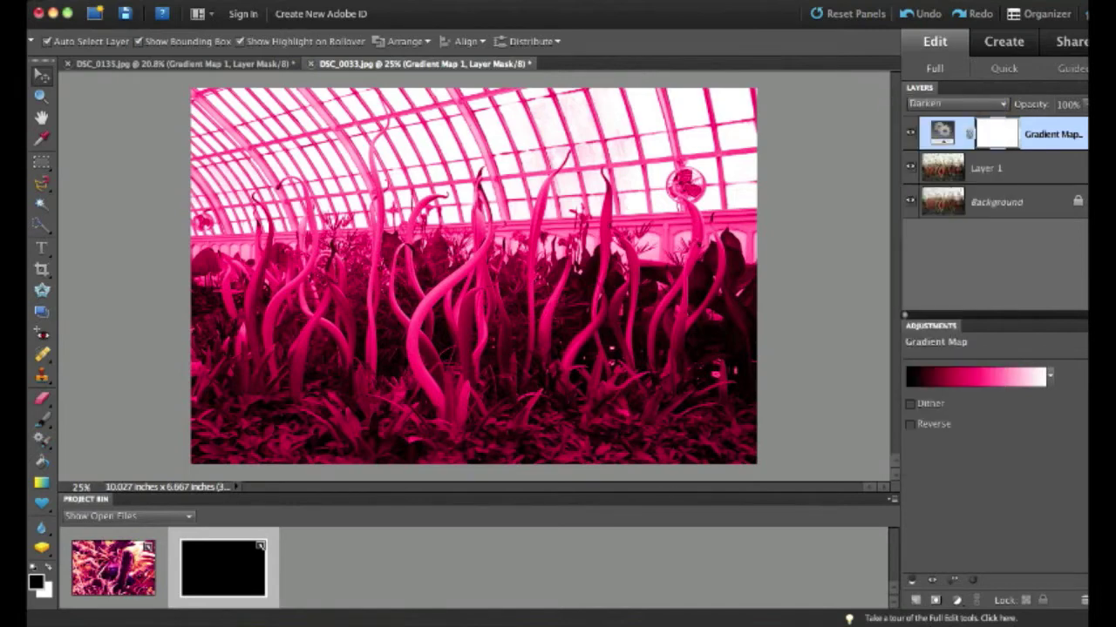
pyautogui.click(956, 104)
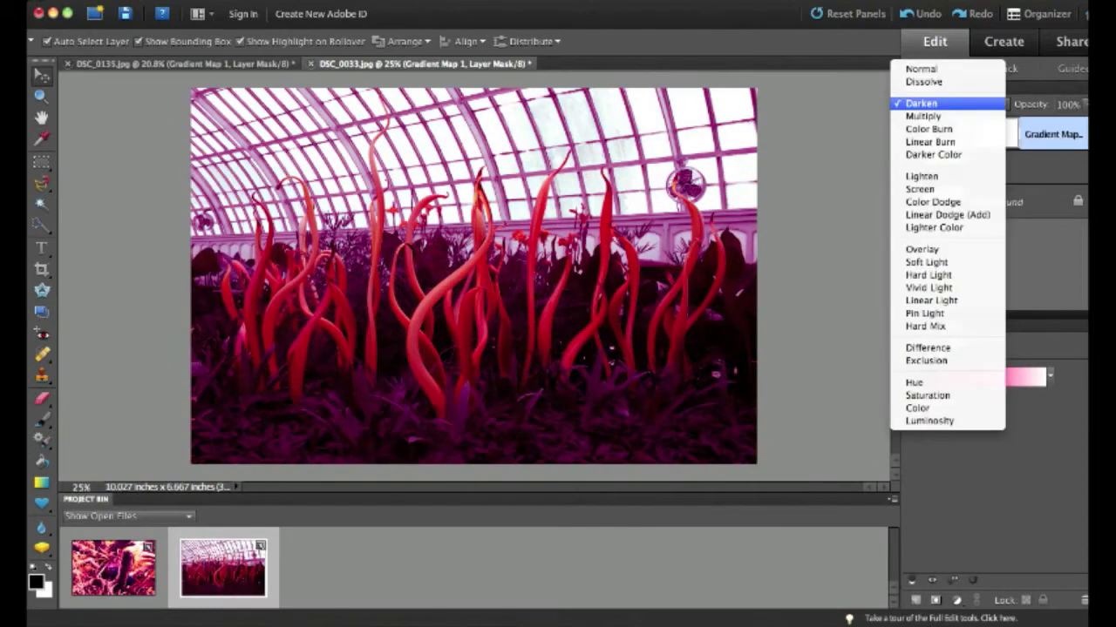
pyautogui.press('Escape')
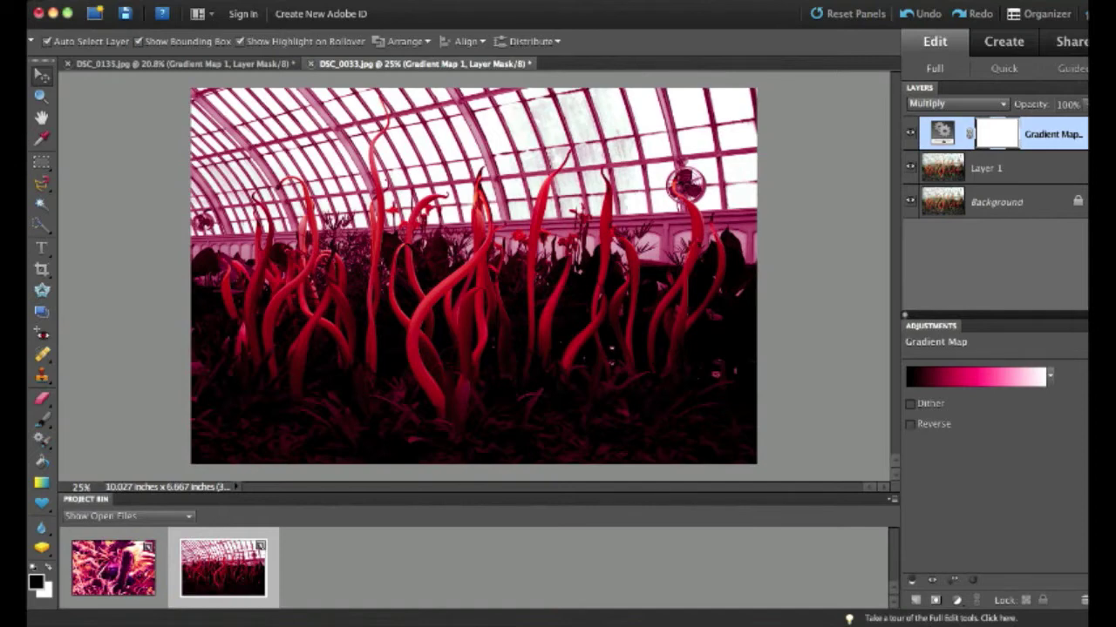
pyautogui.click(956, 104)
pyautogui.click(928, 116)
pyautogui.click(956, 104)
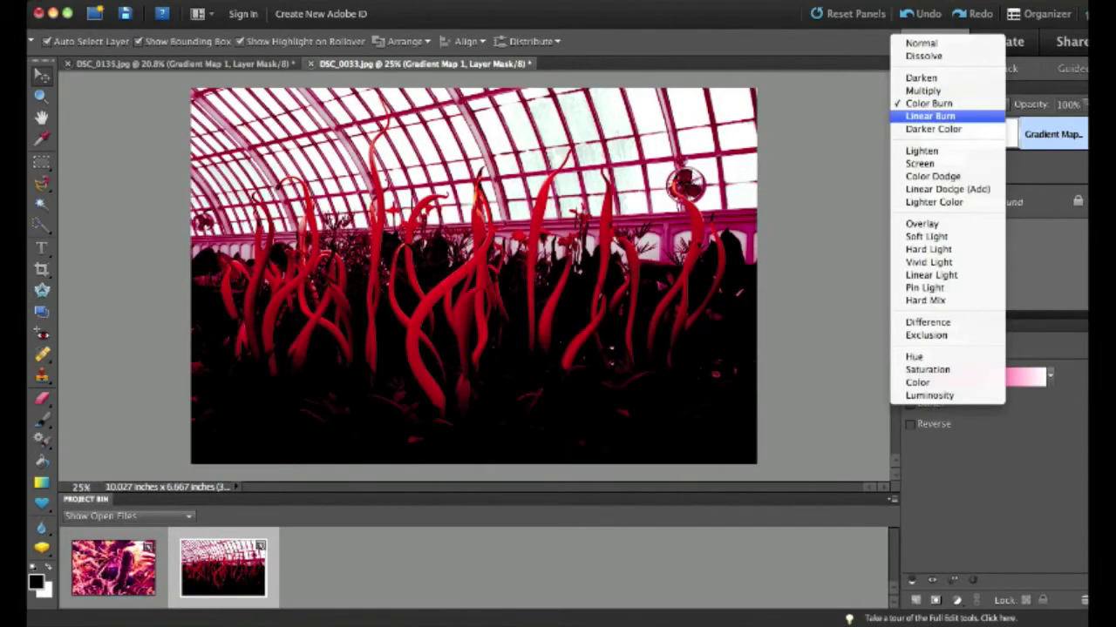
pyautogui.click(929, 116)
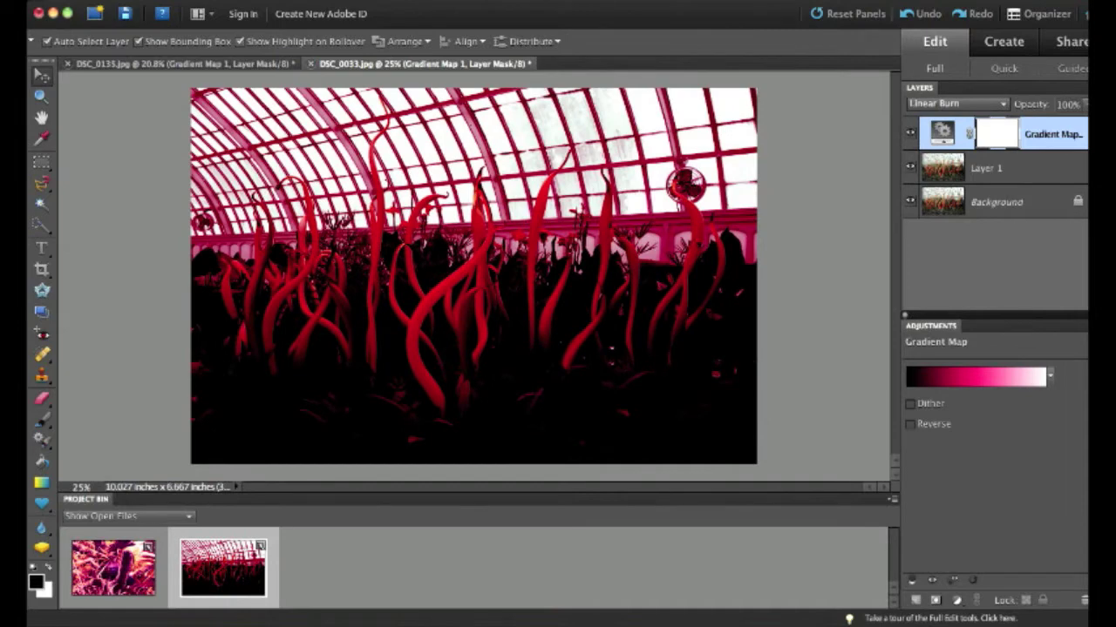
pyautogui.click(956, 103)
pyautogui.click(932, 116)
# Try the Overlay, Soft Light, Hard Light and Vivid Light blend modes on the gradient map layer.
pyautogui.click(956, 104)
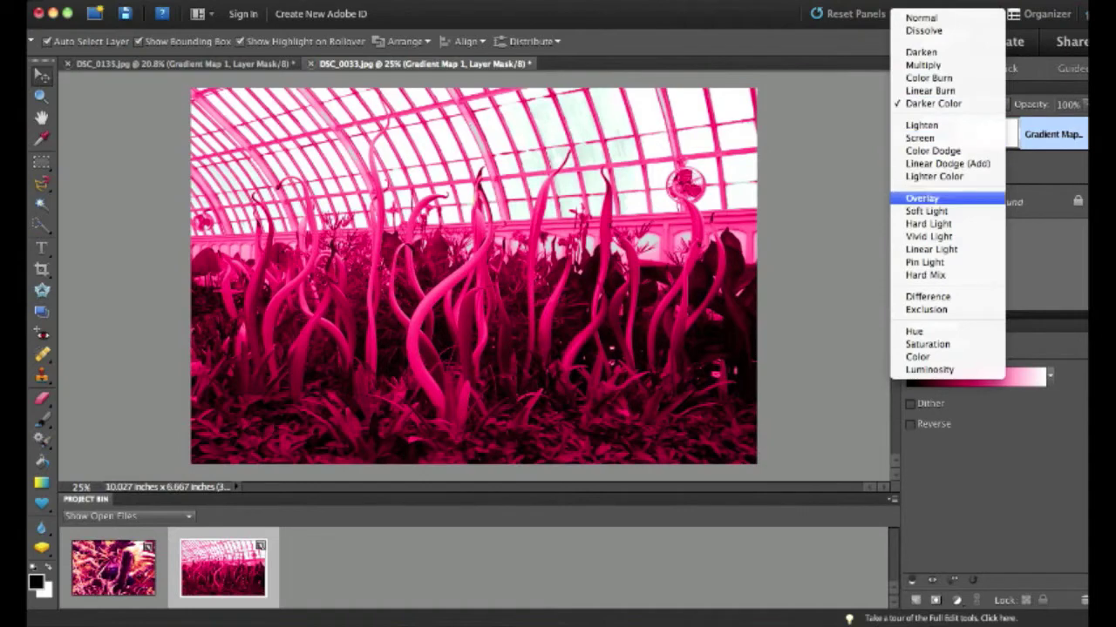
pyautogui.click(922, 198)
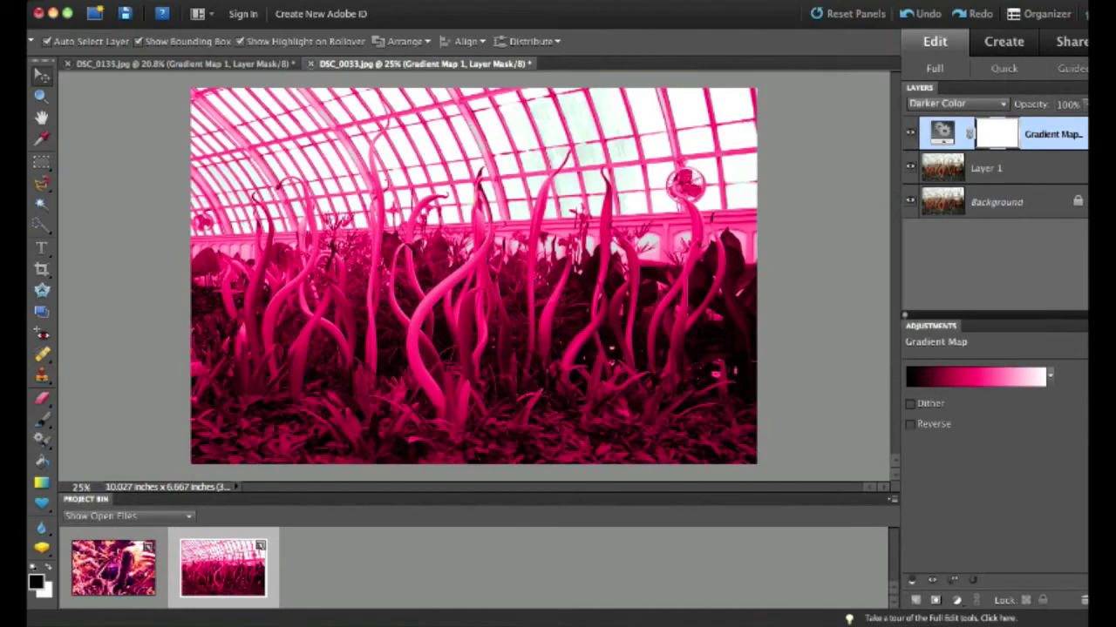
pyautogui.click(950, 104)
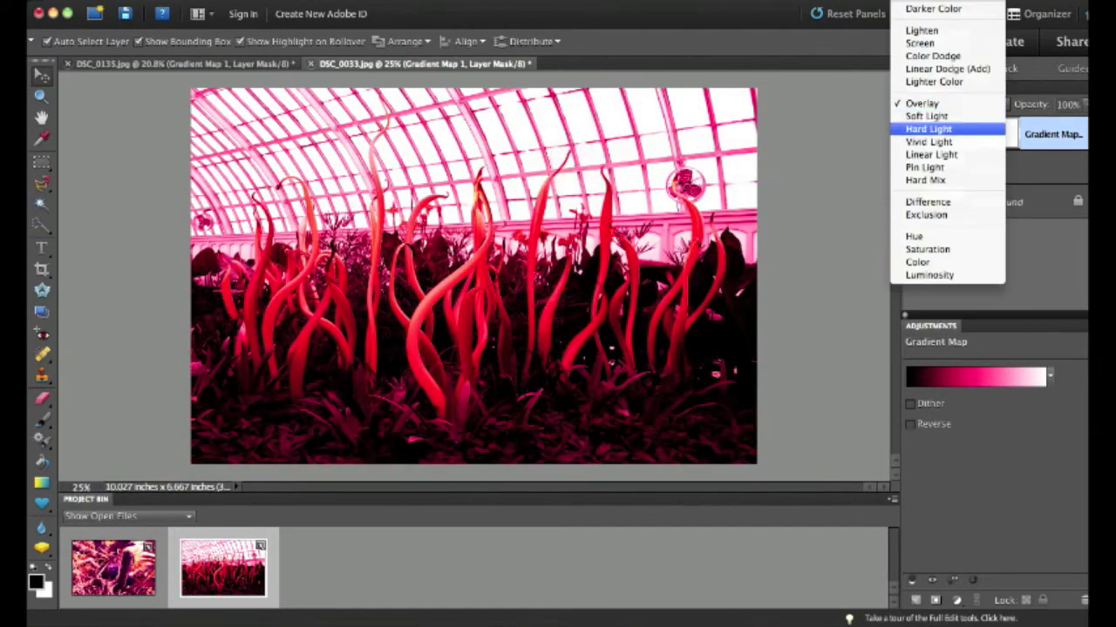
pyautogui.click(927, 116)
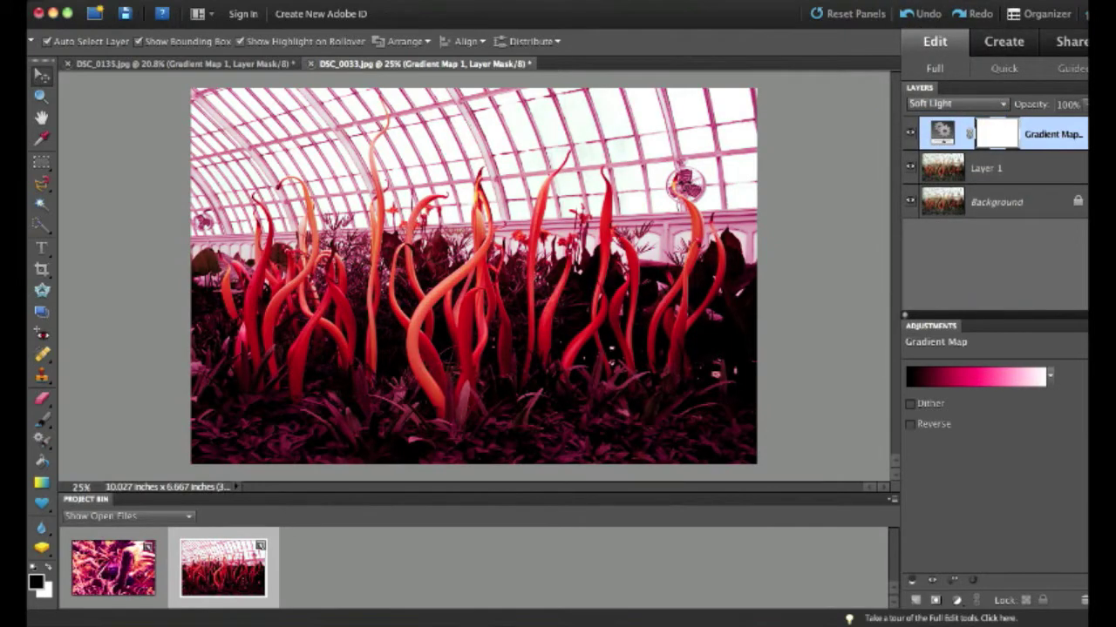
pyautogui.click(954, 104)
pyautogui.click(929, 116)
pyautogui.click(950, 105)
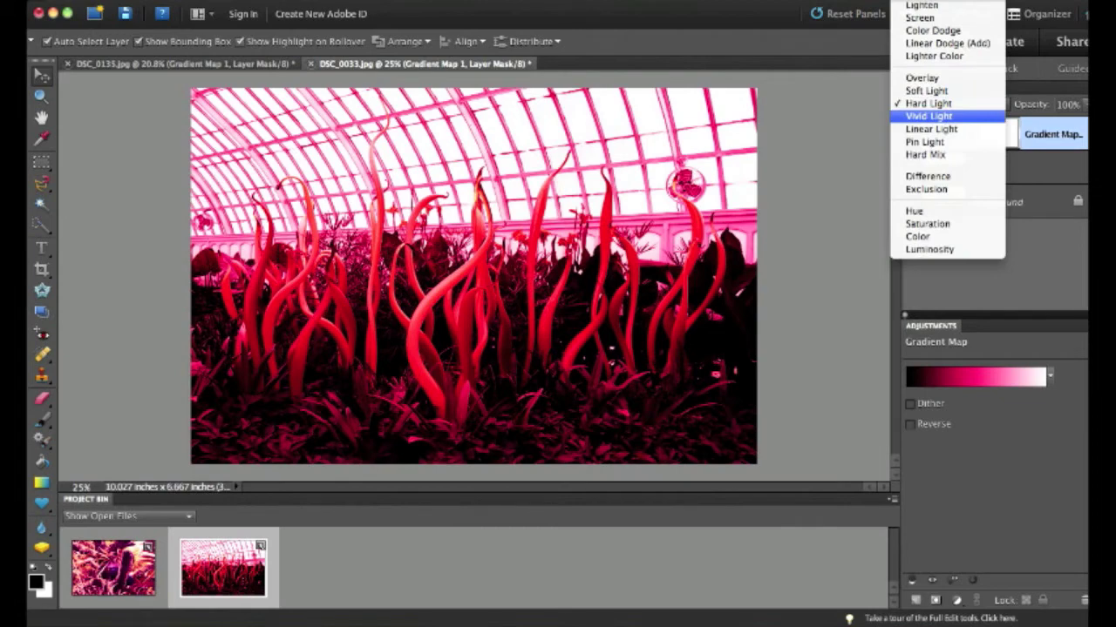
pyautogui.click(929, 115)
# Try the Linear Light, Pin Light and Hard Mix blend modes on the gradient map layer.
pyautogui.click(954, 103)
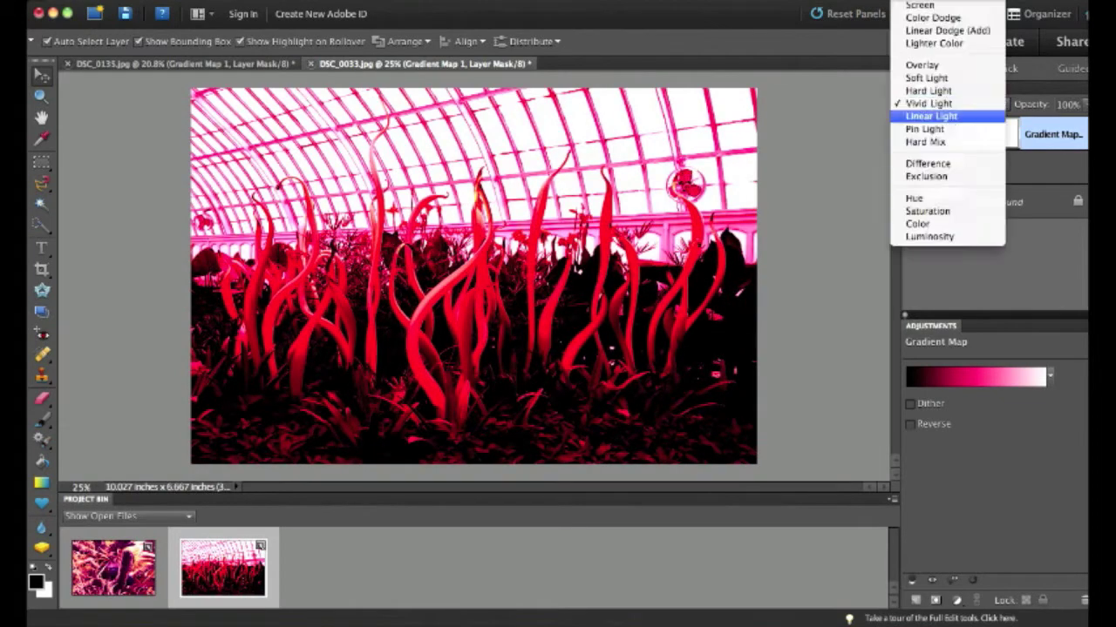
pyautogui.click(931, 115)
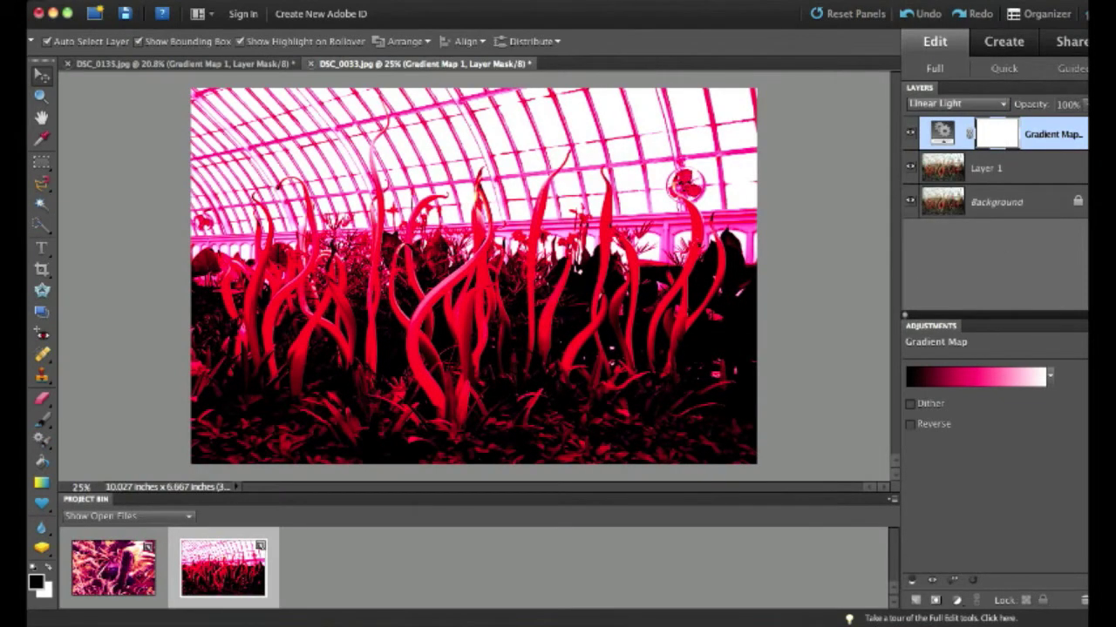
pyautogui.click(955, 103)
pyautogui.click(931, 114)
pyautogui.click(954, 104)
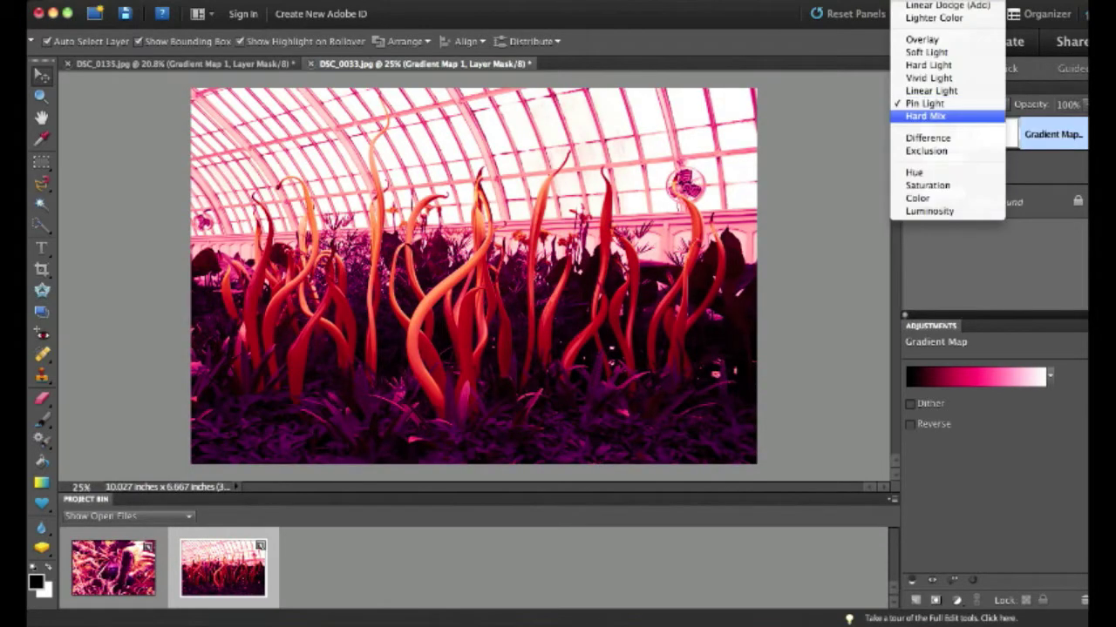
pyautogui.click(930, 112)
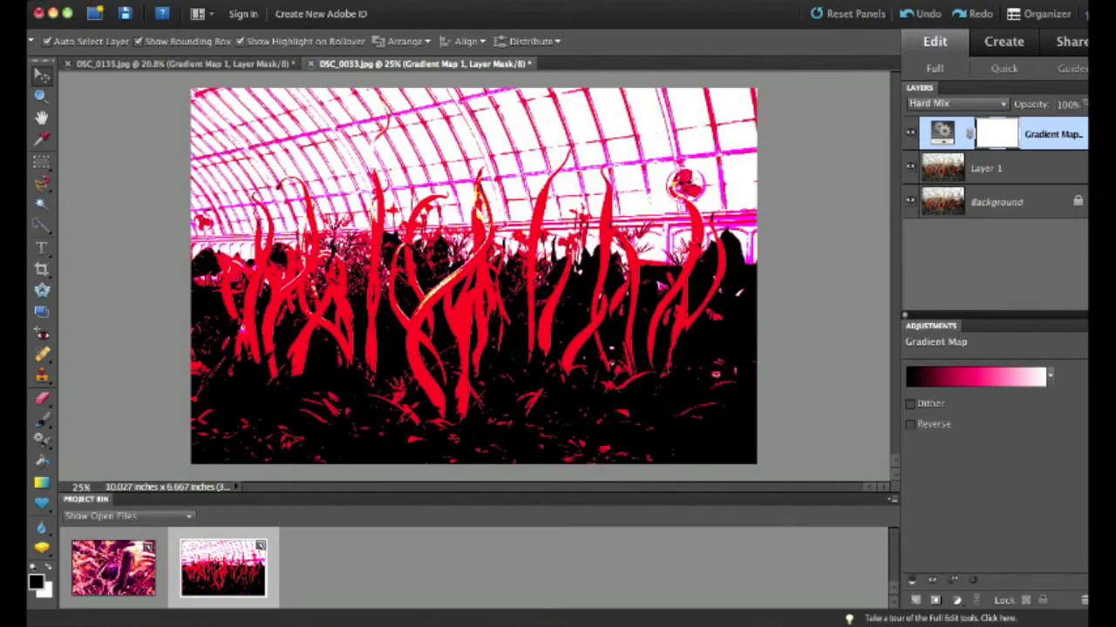
# Set the gradient map layer's blend mode to Exclusion.
pyautogui.click(955, 103)
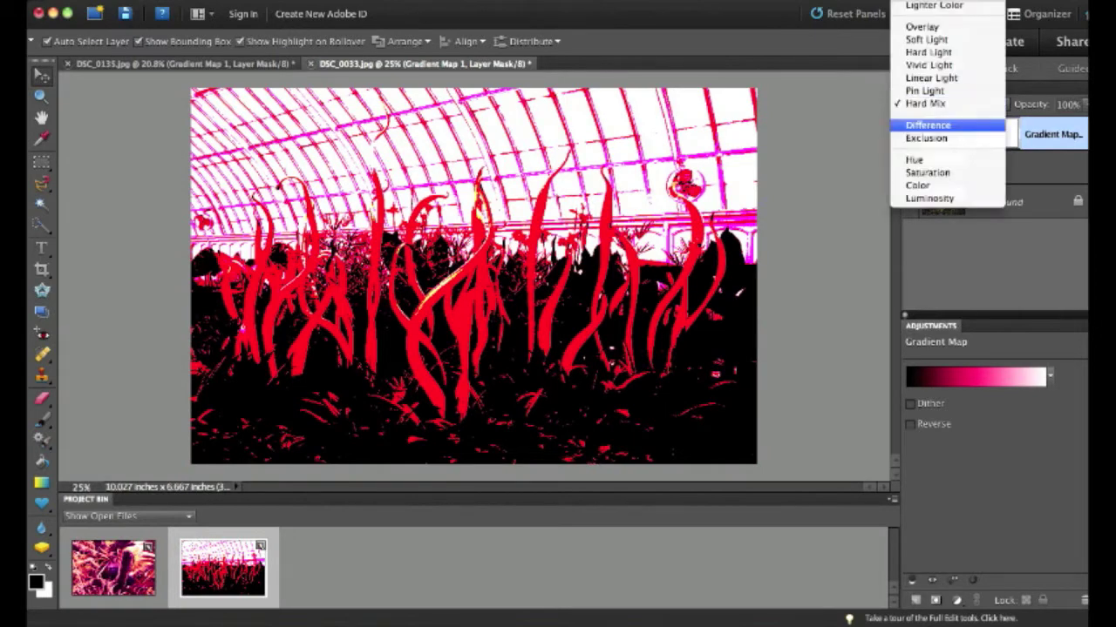
pyautogui.click(926, 138)
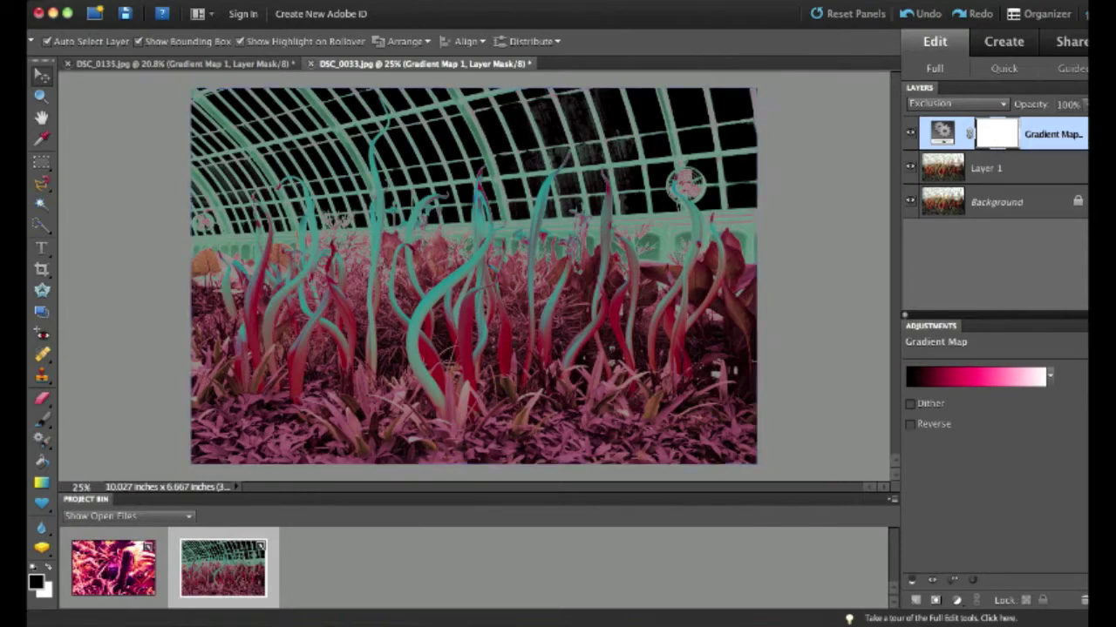
# Paint black on the gradient map's layer mask with a 400 px brush across the glass roof to restore its original colors.
pyautogui.click(41, 419)
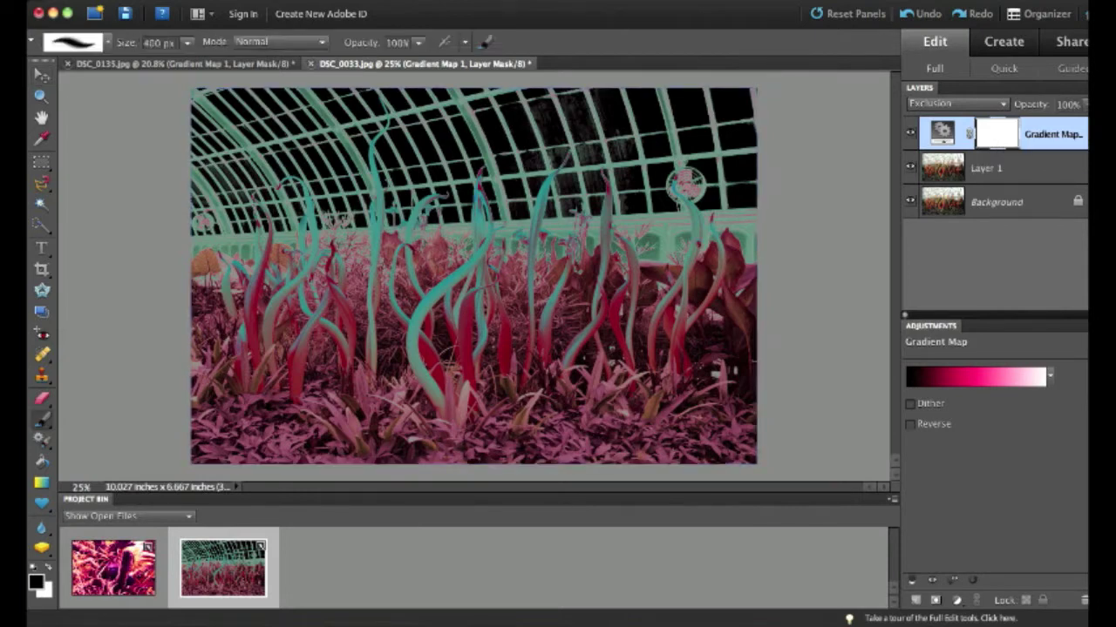
pyautogui.moveTo(261, 122)
pyautogui.mouseDown()
pyautogui.moveTo(274, 117)
pyautogui.moveTo(281, 131)
pyautogui.mouseUp()
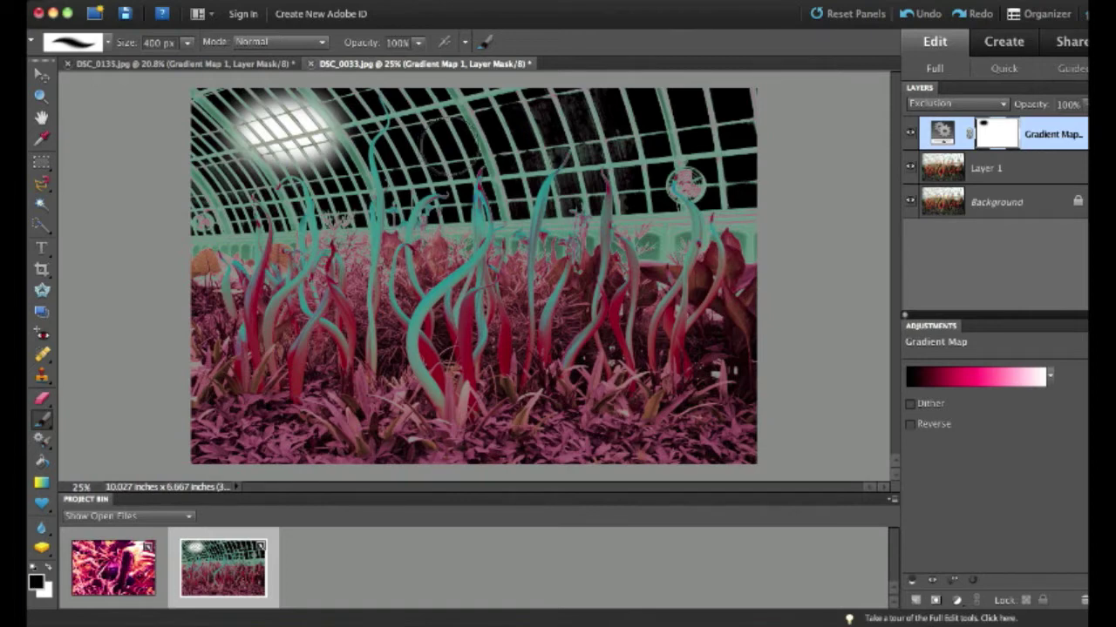
pyautogui.moveTo(303, 100)
pyautogui.mouseDown()
pyautogui.moveTo(190, 100)
pyautogui.moveTo(190, 208)
pyautogui.moveTo(262, 208)
pyautogui.moveTo(204, 161)
pyautogui.moveTo(302, 142)
pyautogui.moveTo(335, 211)
pyautogui.moveTo(351, 202)
pyautogui.moveTo(344, 109)
pyautogui.moveTo(357, 104)
pyautogui.moveTo(447, 111)
pyautogui.moveTo(414, 141)
pyautogui.moveTo(401, 186)
pyautogui.moveTo(413, 192)
pyautogui.moveTo(452, 174)
pyautogui.moveTo(476, 110)
pyautogui.moveTo(557, 114)
pyautogui.moveTo(522, 145)
pyautogui.moveTo(506, 188)
pyautogui.moveTo(618, 184)
pyautogui.moveTo(608, 138)
pyautogui.moveTo(578, 103)
pyautogui.moveTo(584, 135)
pyautogui.moveTo(727, 116)
pyautogui.moveTo(592, 116)
pyautogui.moveTo(749, 111)
pyautogui.moveTo(740, 187)
pyautogui.moveTo(747, 174)
pyautogui.moveTo(623, 160)
pyautogui.moveTo(626, 179)
pyautogui.moveTo(742, 179)
pyautogui.moveTo(544, 174)
pyautogui.moveTo(577, 154)
pyautogui.moveTo(262, 104)
pyautogui.moveTo(185, 157)
pyautogui.mouseUp()
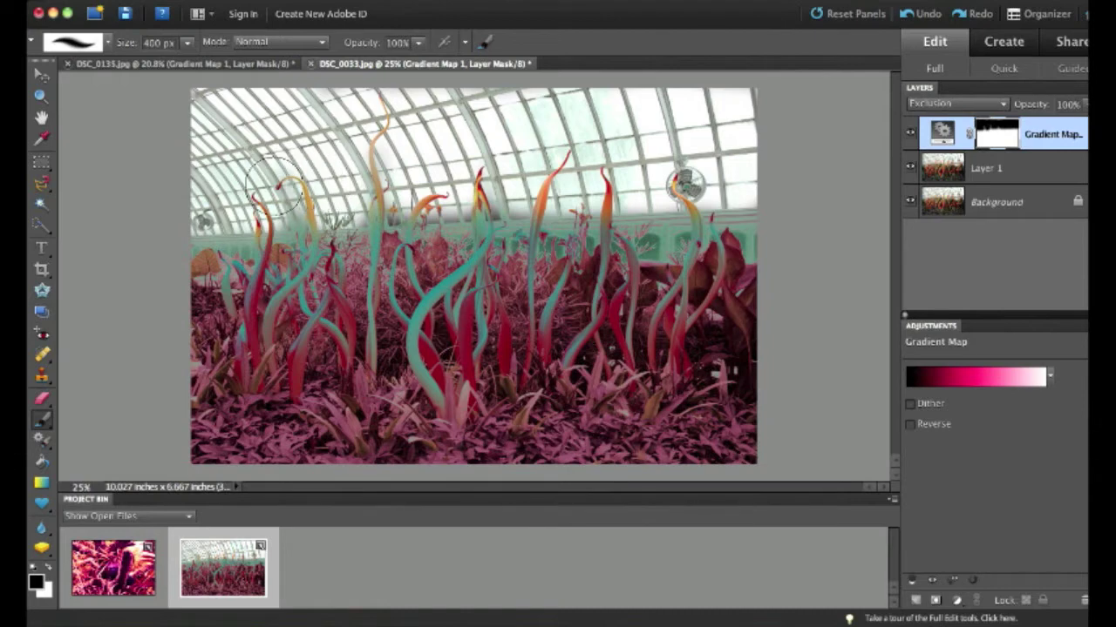
# Paint over the remaining tint along the lower part of the glass roof on the gradient map's mask.
pyautogui.moveTo(250, 190)
pyautogui.mouseDown()
pyautogui.moveTo(546, 161)
pyautogui.moveTo(536, 159)
pyautogui.moveTo(637, 171)
pyautogui.mouseUp()
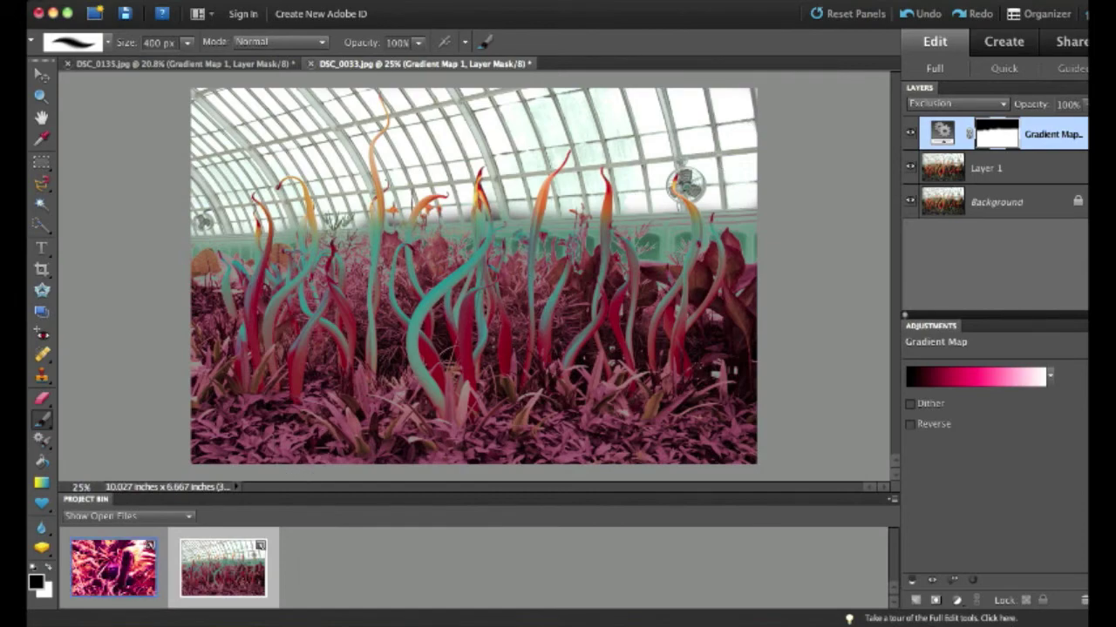
# In DSC_0135.jpg, paint black on the gradient map's mask with a 125 px brush over the bird's head, breast and wing.
pyautogui.doubleClick(114, 567)
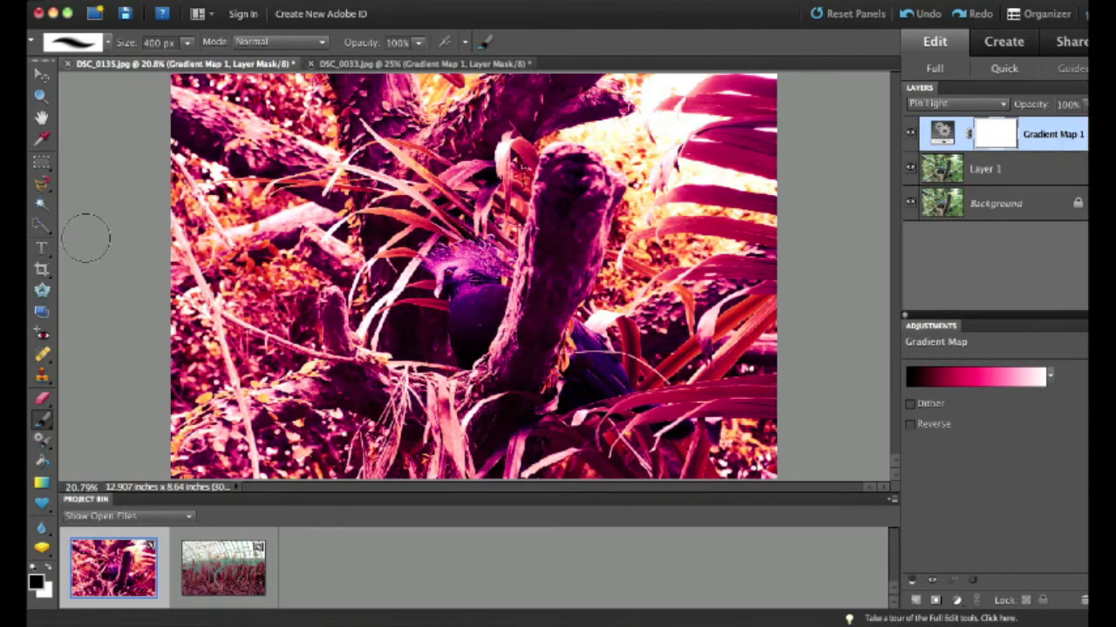
pyautogui.press('[')
pyautogui.press('[')
pyautogui.press('[')
pyautogui.press('[')
pyautogui.press('[')
pyautogui.press('[')
pyautogui.moveTo(444, 286)
pyautogui.mouseDown()
pyautogui.moveTo(441, 271)
pyautogui.moveTo(481, 266)
pyautogui.moveTo(464, 287)
pyautogui.moveTo(492, 260)
pyautogui.moveTo(478, 247)
pyautogui.moveTo(425, 266)
pyautogui.moveTo(496, 276)
pyautogui.moveTo(481, 290)
pyautogui.moveTo(434, 288)
pyautogui.moveTo(458, 324)
pyautogui.moveTo(450, 320)
pyautogui.moveTo(488, 319)
pyautogui.moveTo(495, 301)
pyautogui.moveTo(485, 296)
pyautogui.moveTo(473, 317)
pyautogui.mouseUp()
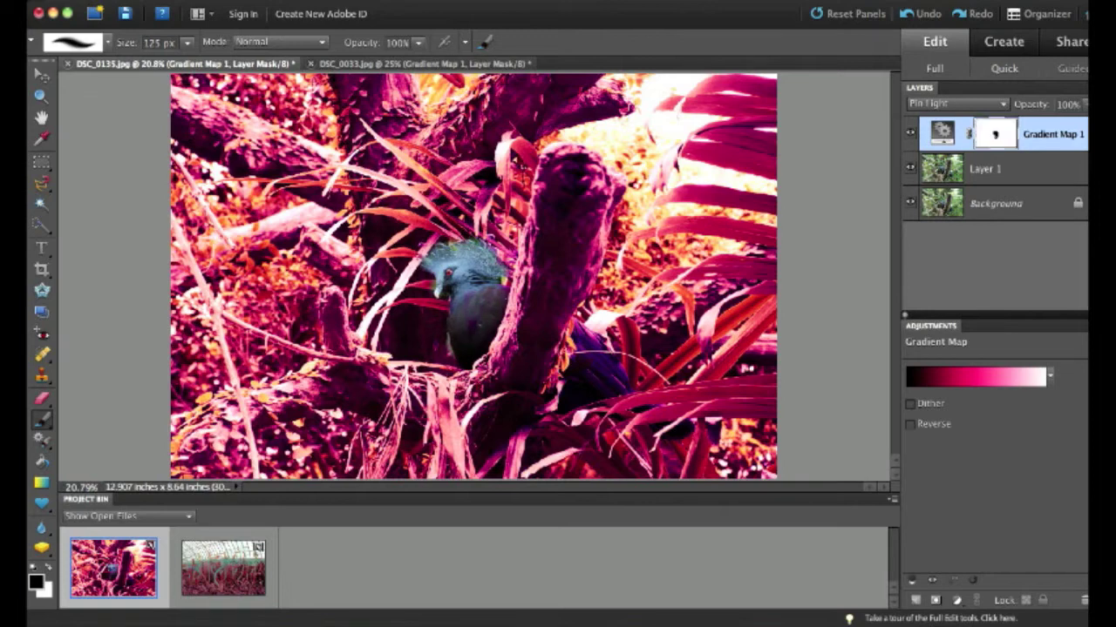
pyautogui.click(472, 326)
pyautogui.moveTo(580, 332)
pyautogui.mouseDown()
pyautogui.moveTo(581, 347)
pyautogui.moveTo(620, 380)
pyautogui.moveTo(617, 392)
pyautogui.moveTo(593, 382)
pyautogui.mouseUp()
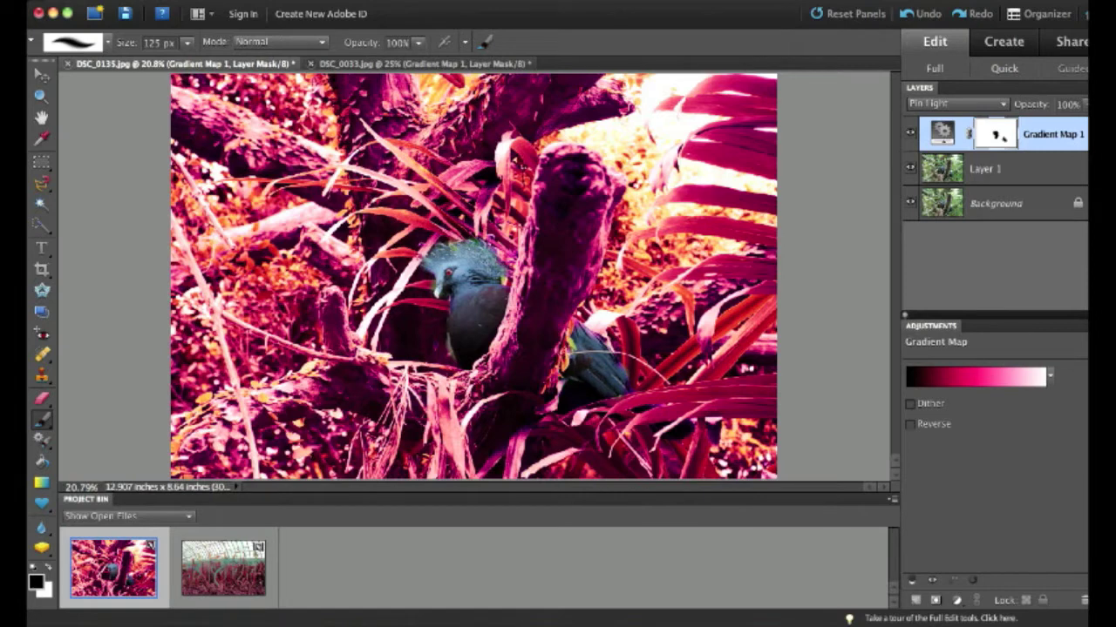
pyautogui.moveTo(575, 406); pyautogui.dragTo(631, 383)
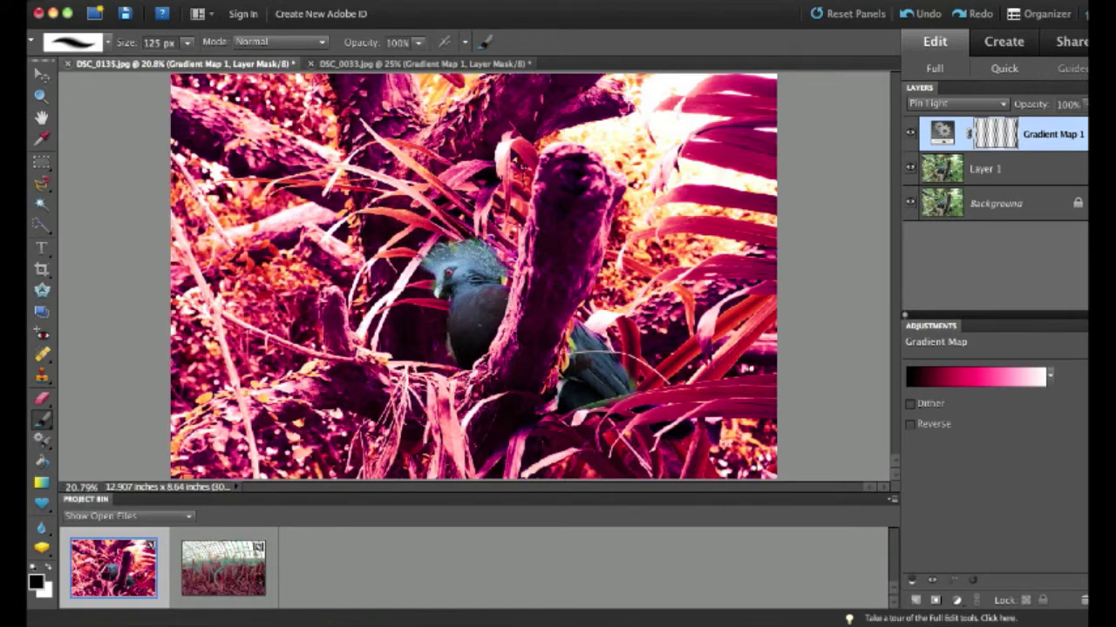
# Hide and show the Background and Layer 1 layers to compare what each contributes to the image.
pyautogui.click(911, 202)
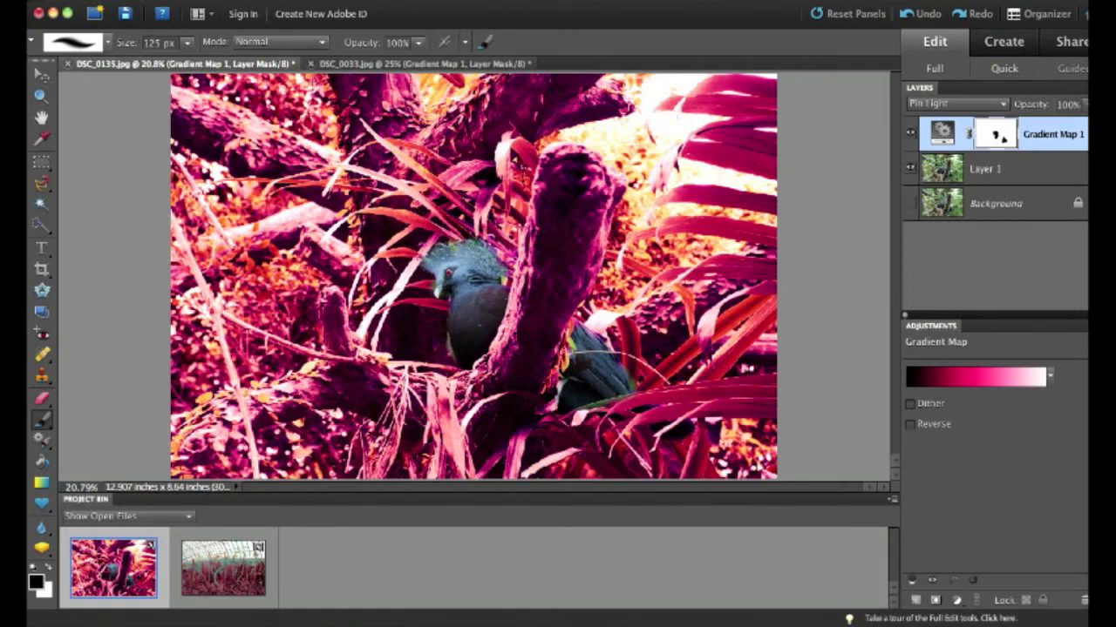
pyautogui.click(910, 202)
pyautogui.click(911, 167)
pyautogui.click(911, 202)
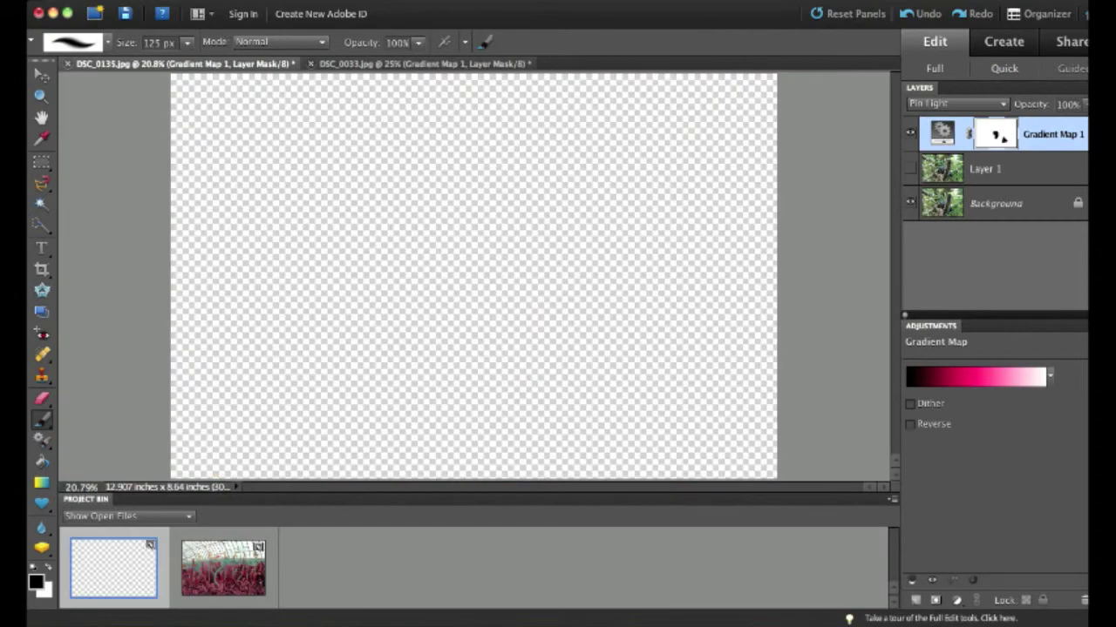
pyautogui.click(911, 168)
pyautogui.click(911, 203)
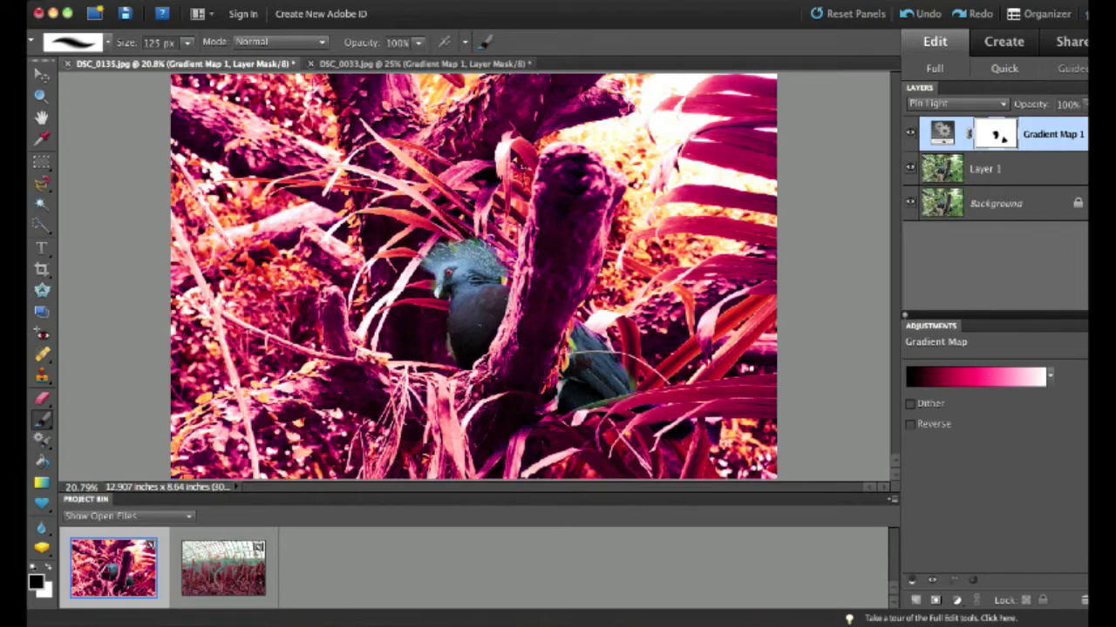
# Switch back to the greenhouse photo DSC_0033.jpg.
pyautogui.click(423, 64)
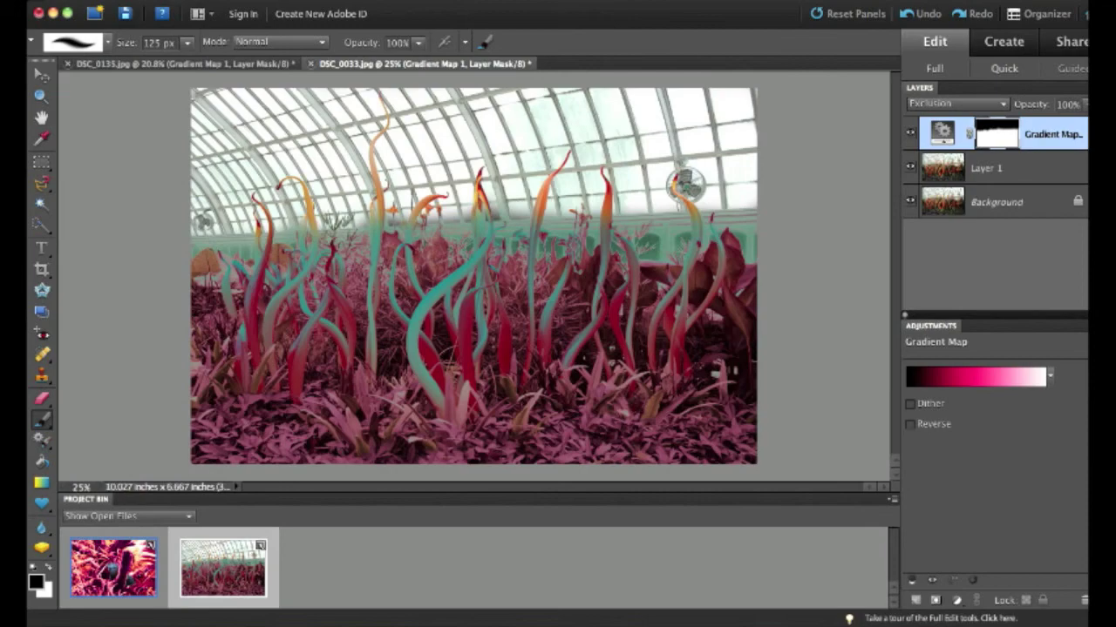
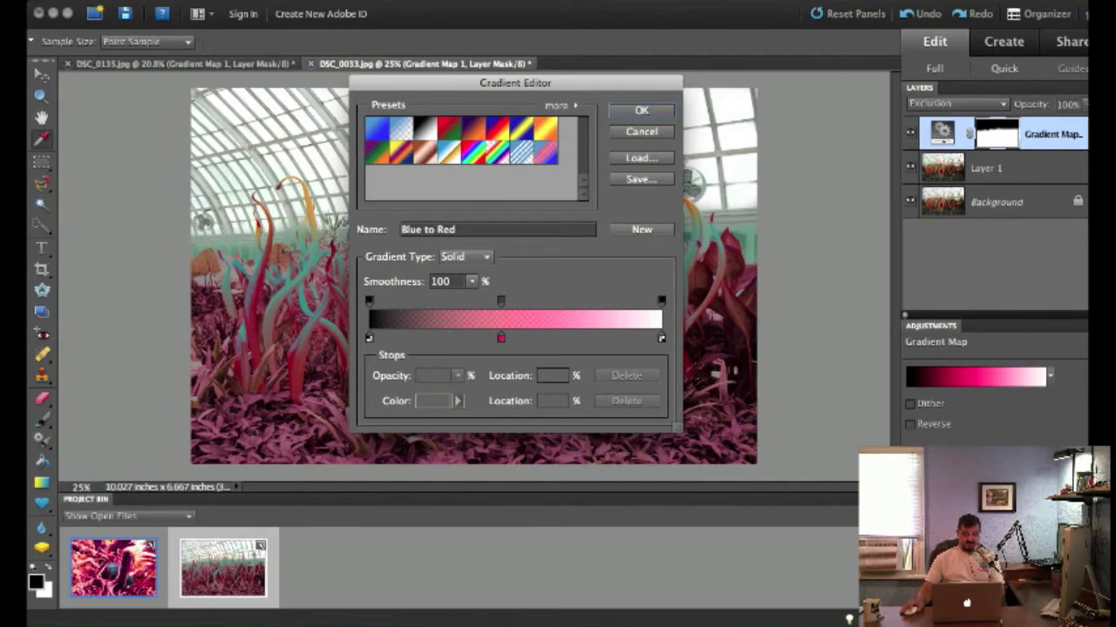
# Add the current gradient as a new preset in the Gradient Editor and delete that preset.
pyautogui.click(455, 229)
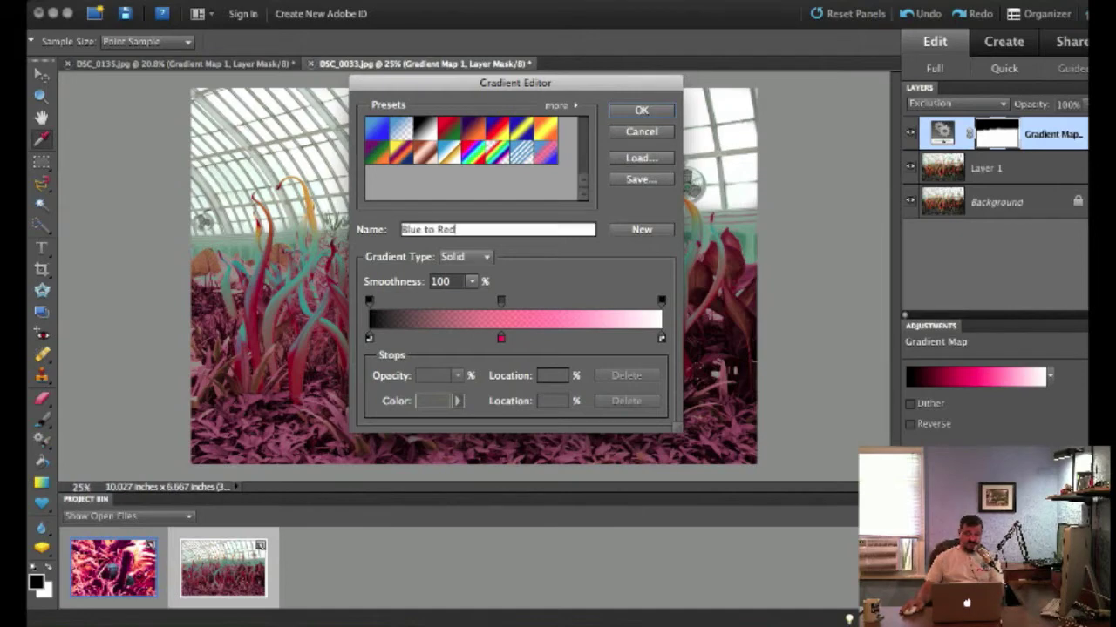
pyautogui.moveTo(455, 229); pyautogui.dragTo(400, 230)
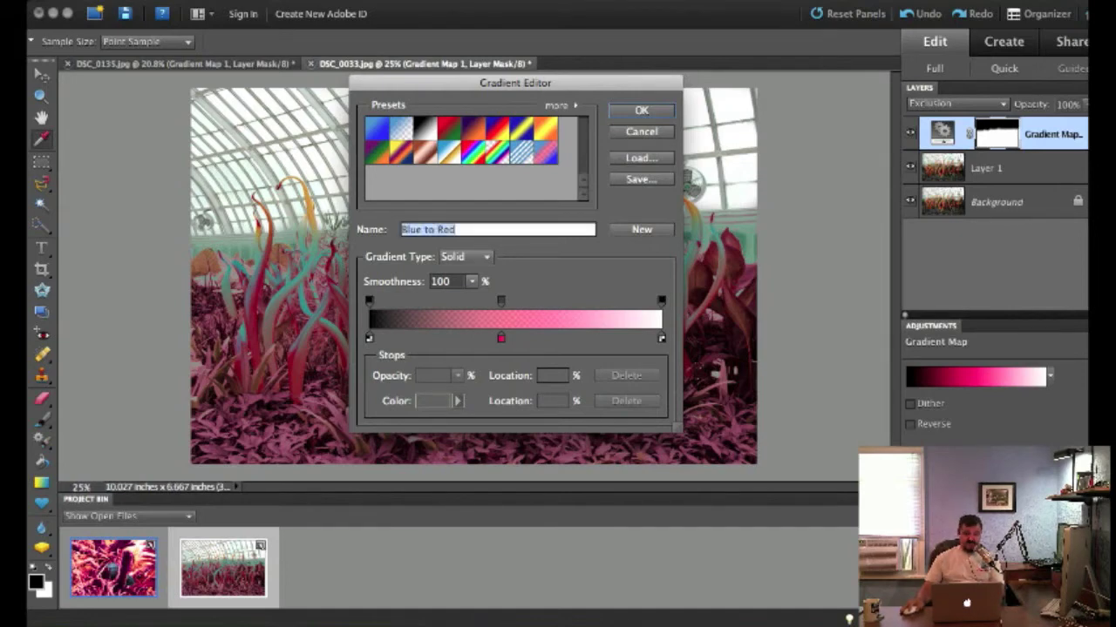
pyautogui.click(641, 229)
pyautogui.press('Right')
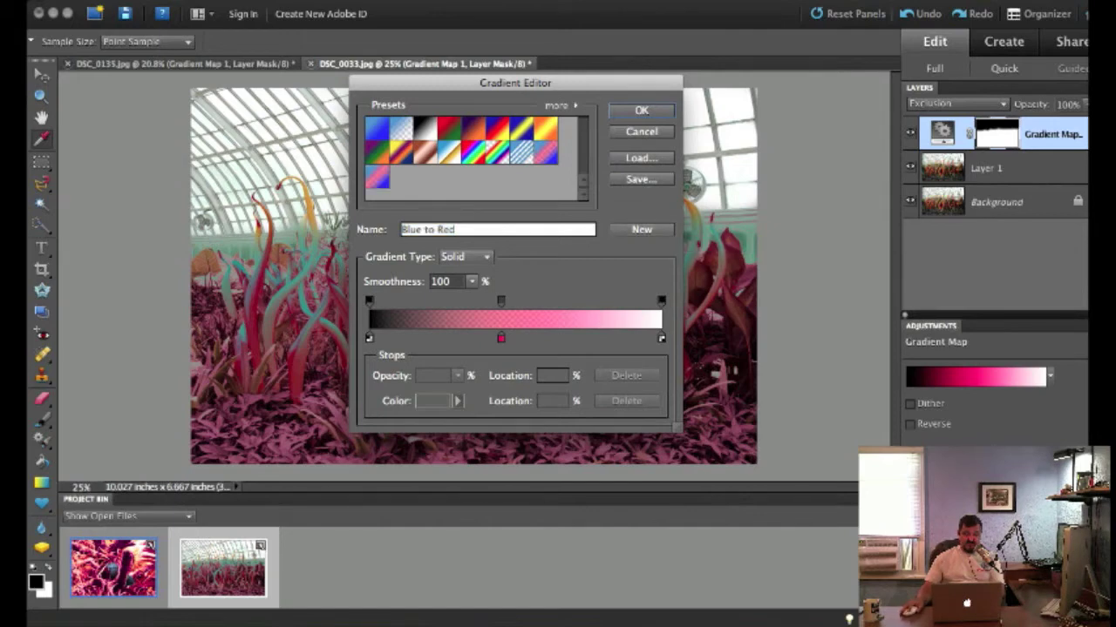
pyautogui.rightClick(375, 172)
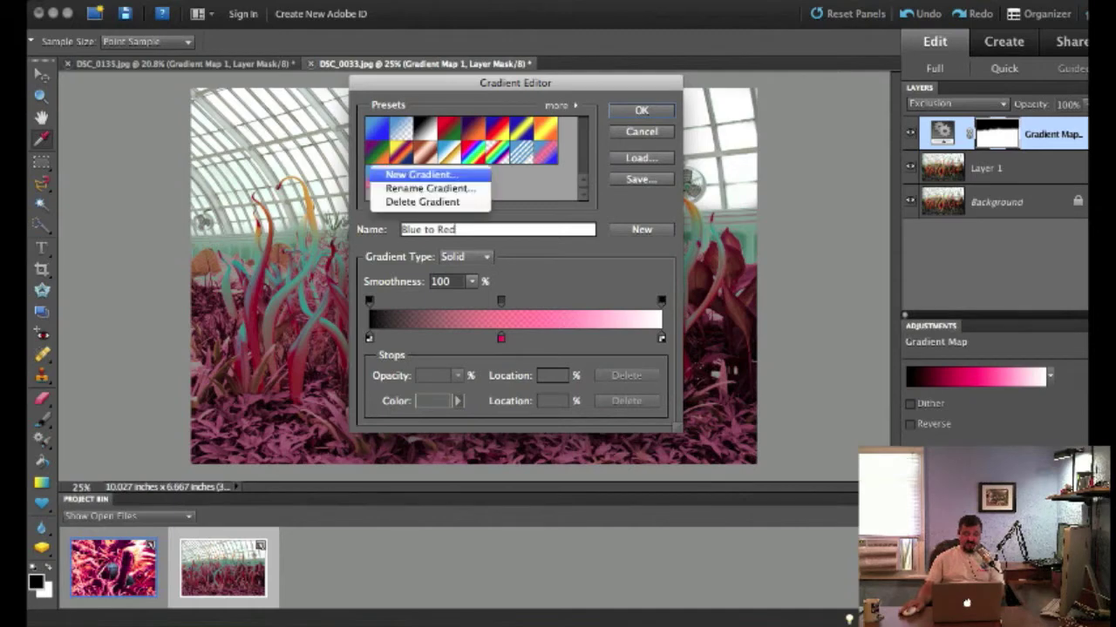
pyautogui.click(422, 201)
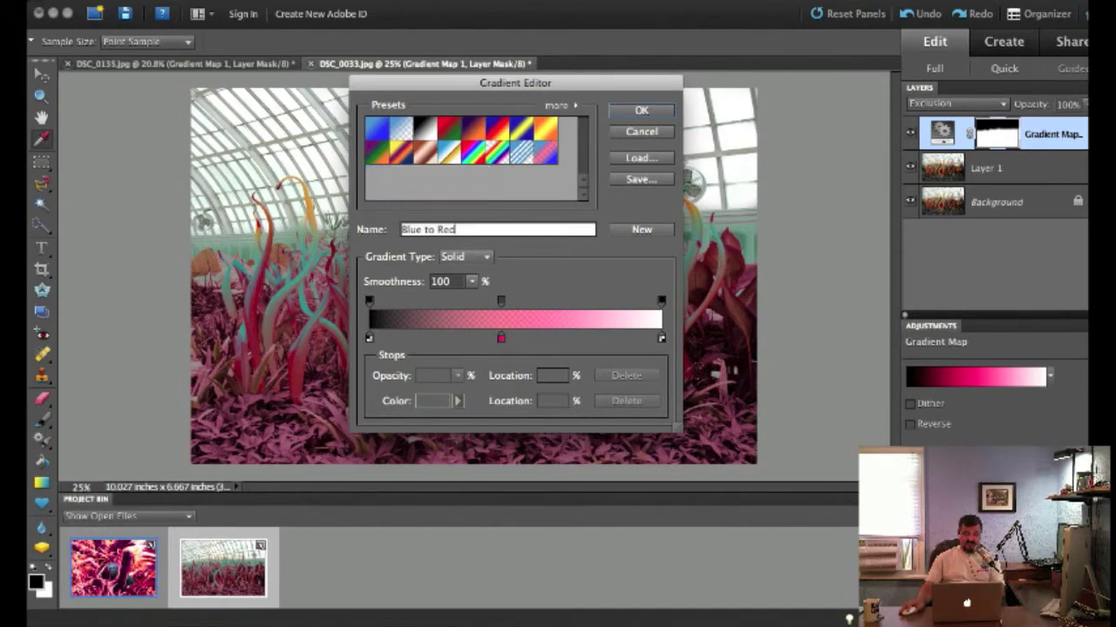
# Replace the gradient's name with Black to Trans.
pyautogui.hotkey('shift', 'Left')
pyautogui.hotkey('shift', 'Left')
pyautogui.hotkey('shift', 'Left')
pyautogui.hotkey('shift', 'Left')
pyautogui.hotkey('shift', 'Left')
pyautogui.hotkey('shift', 'Left')
pyautogui.hotkey('shift', 'Left')
pyautogui.hotkey('shift', 'Left')
pyautogui.hotkey('shift', 'Left')
pyautogui.hotkey('shift', 'Left')
pyautogui.hotkey('shift', 'Left')
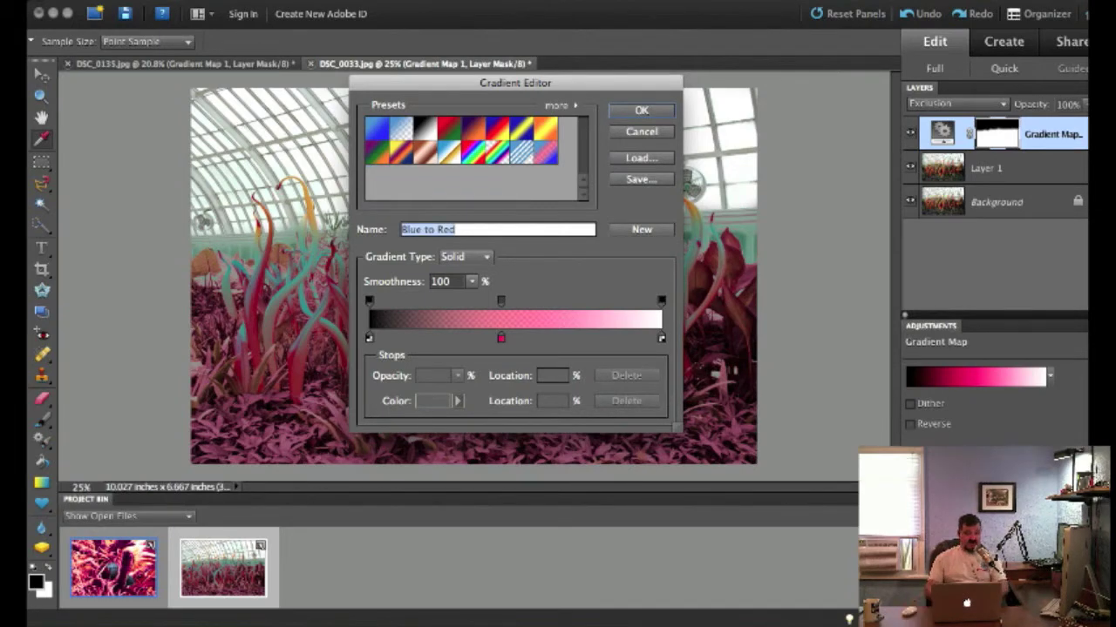
pyautogui.press('BackSpace')
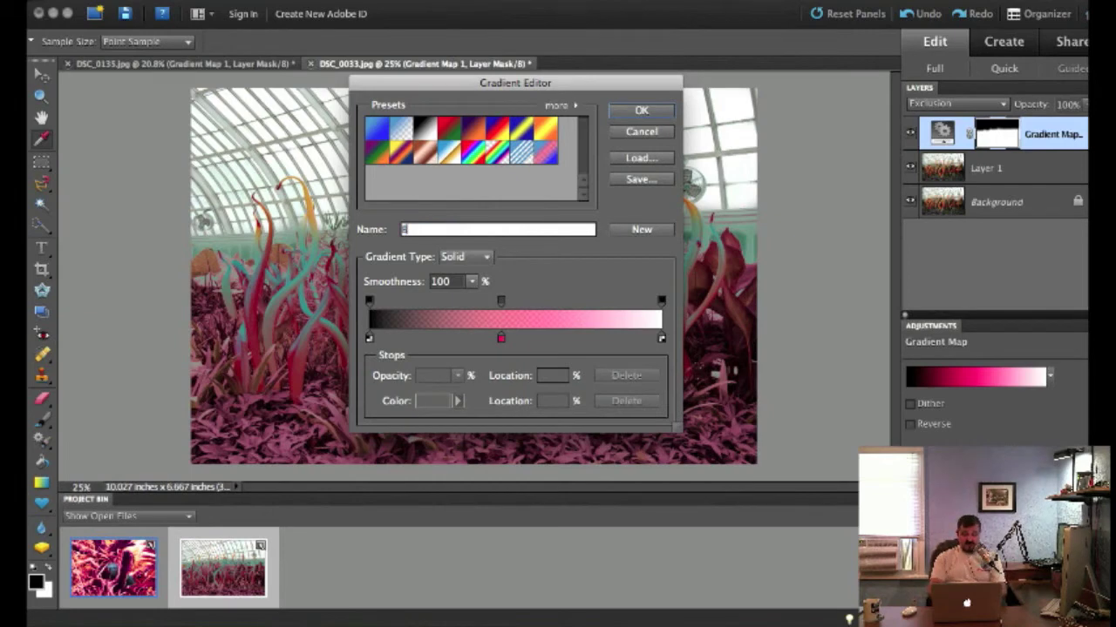
pyautogui.write('Black')
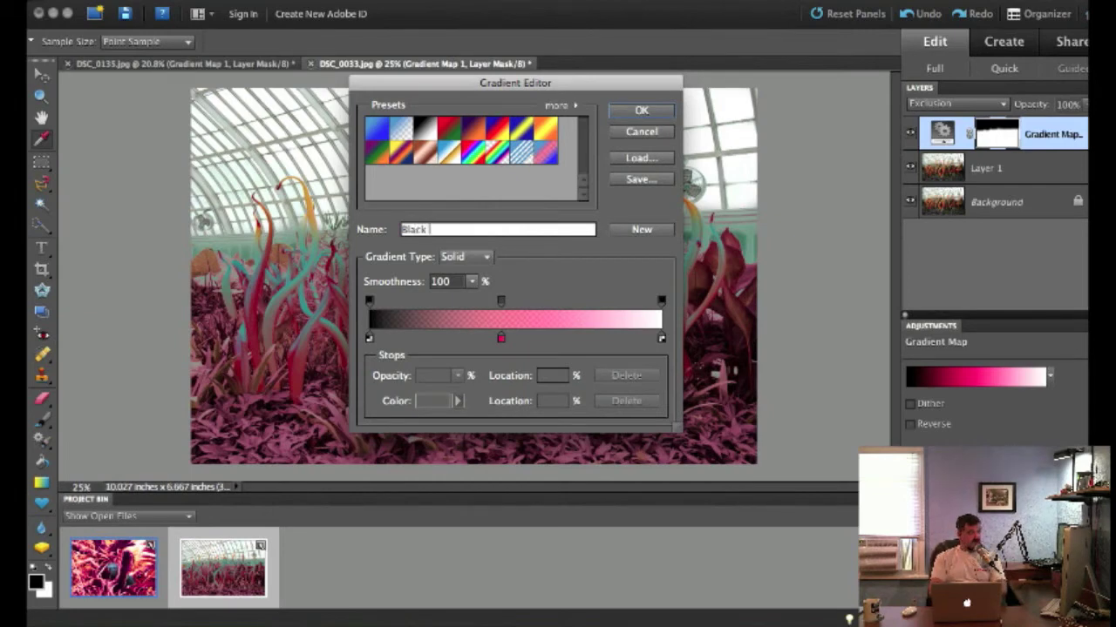
pyautogui.write(' to T')
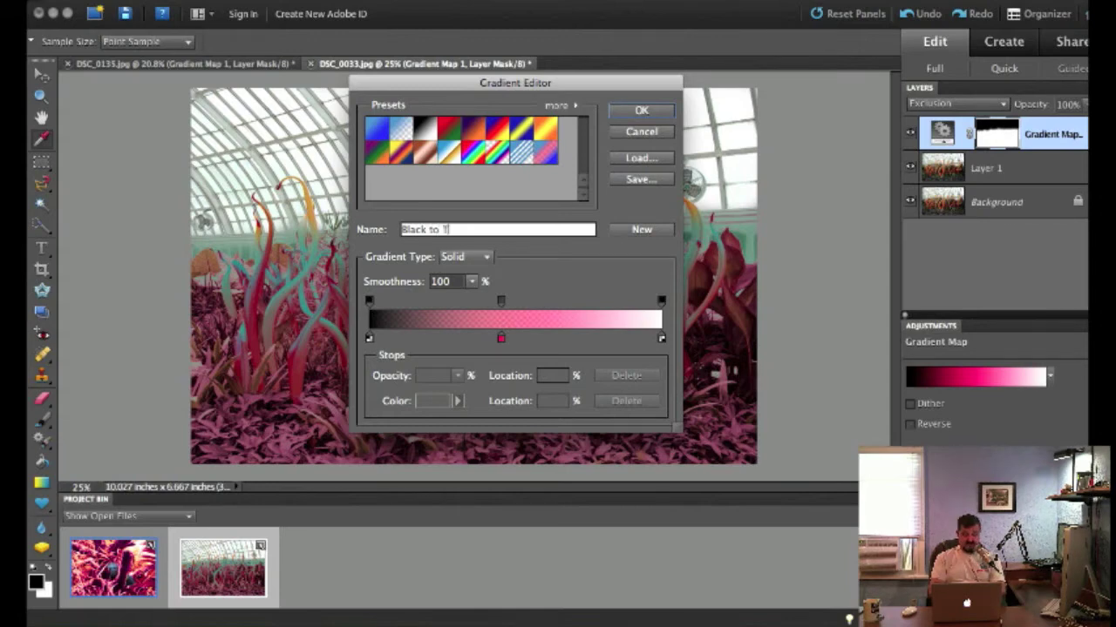
pyautogui.write('rans')
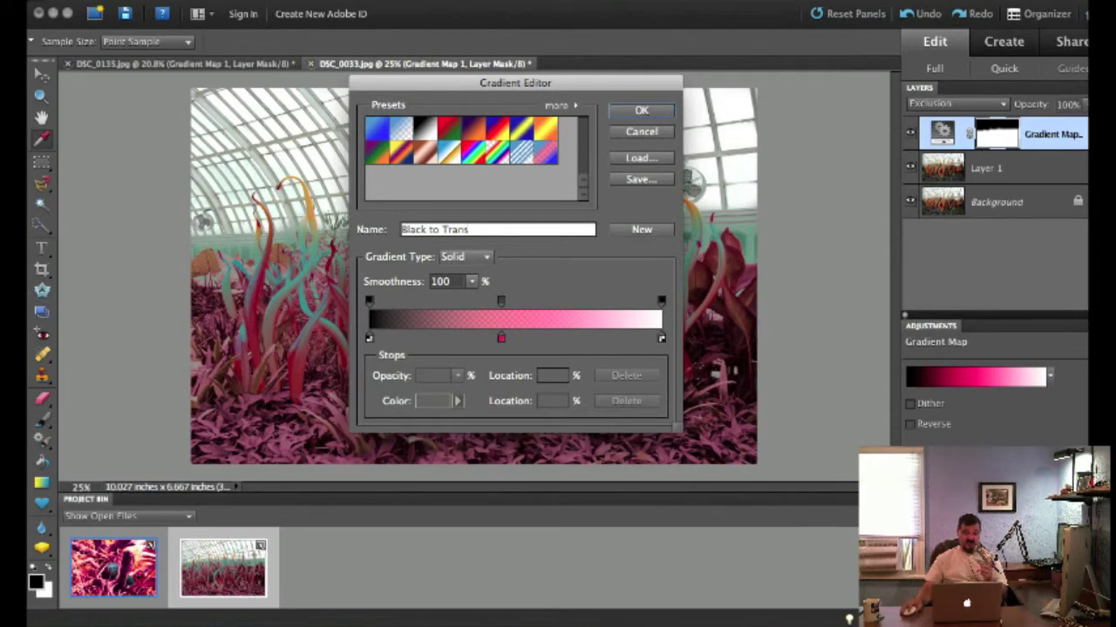
# Clear the location of the pink middle color stop to move it to the start of the gradient.
pyautogui.click(502, 337)
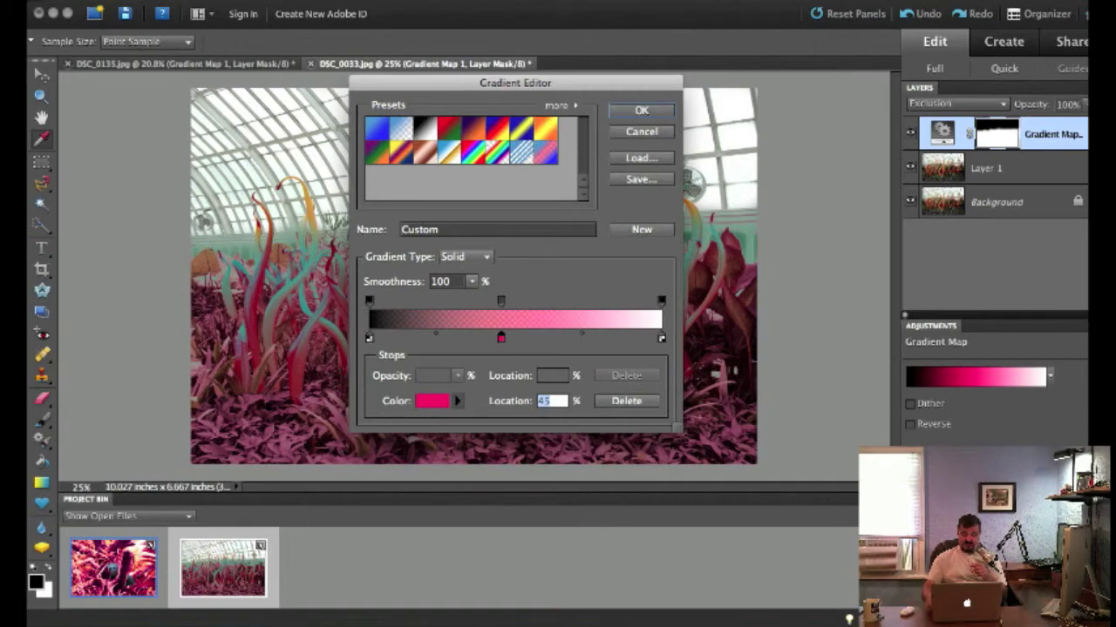
pyautogui.press('BackSpace')
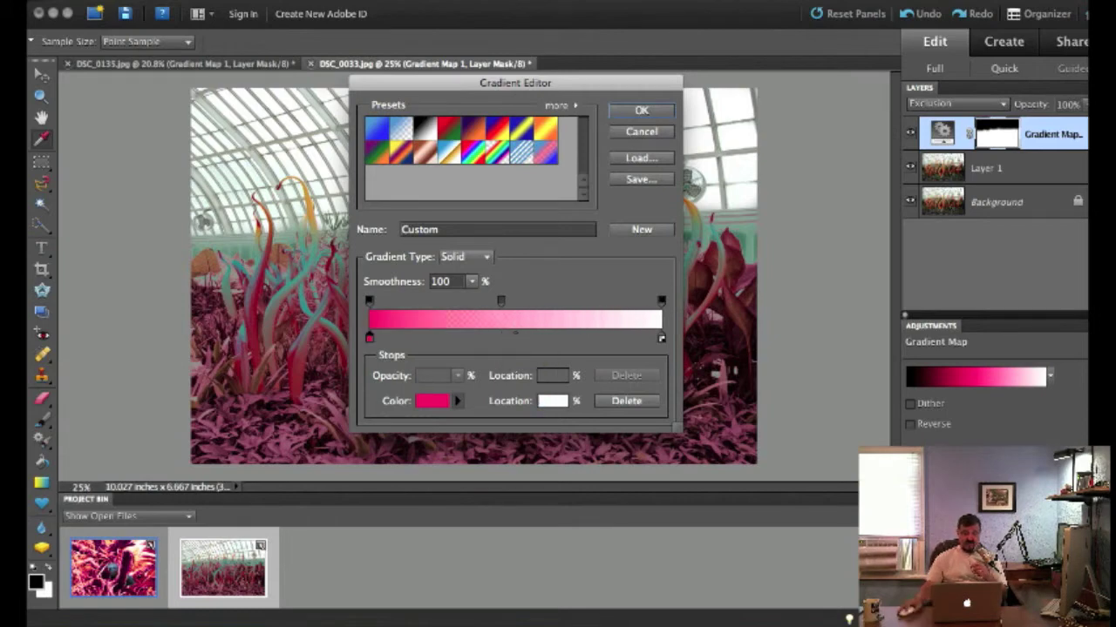
pyautogui.click(500, 301)
pyautogui.press('BackSpace')
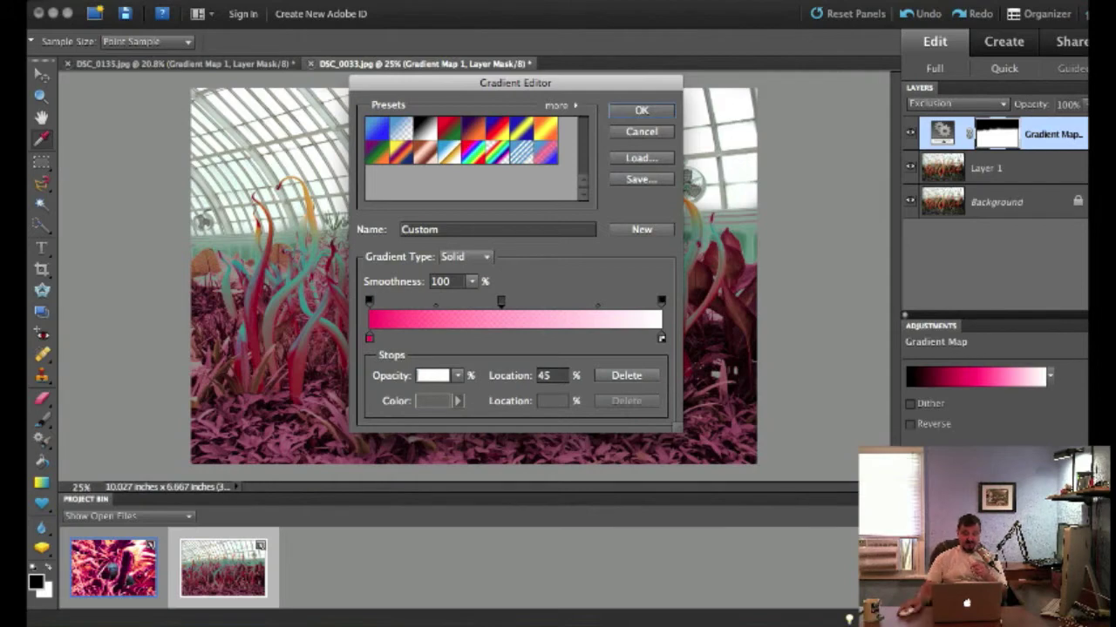
pyautogui.write('10')
pyautogui.press('BackSpace')
pyautogui.press('BackSpace')
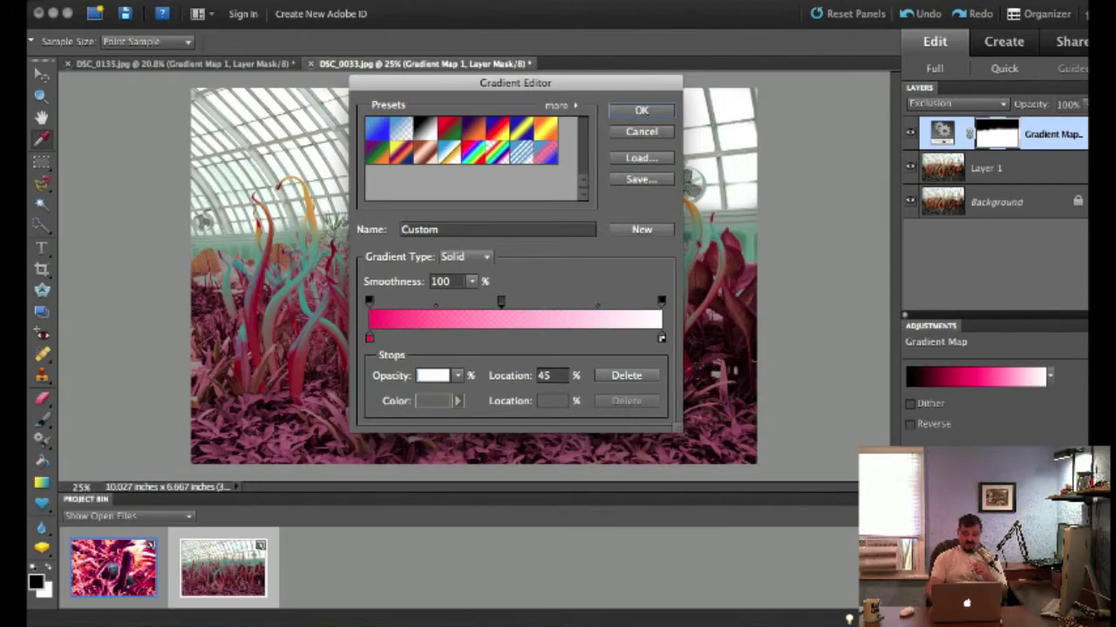
pyautogui.press('super+z')
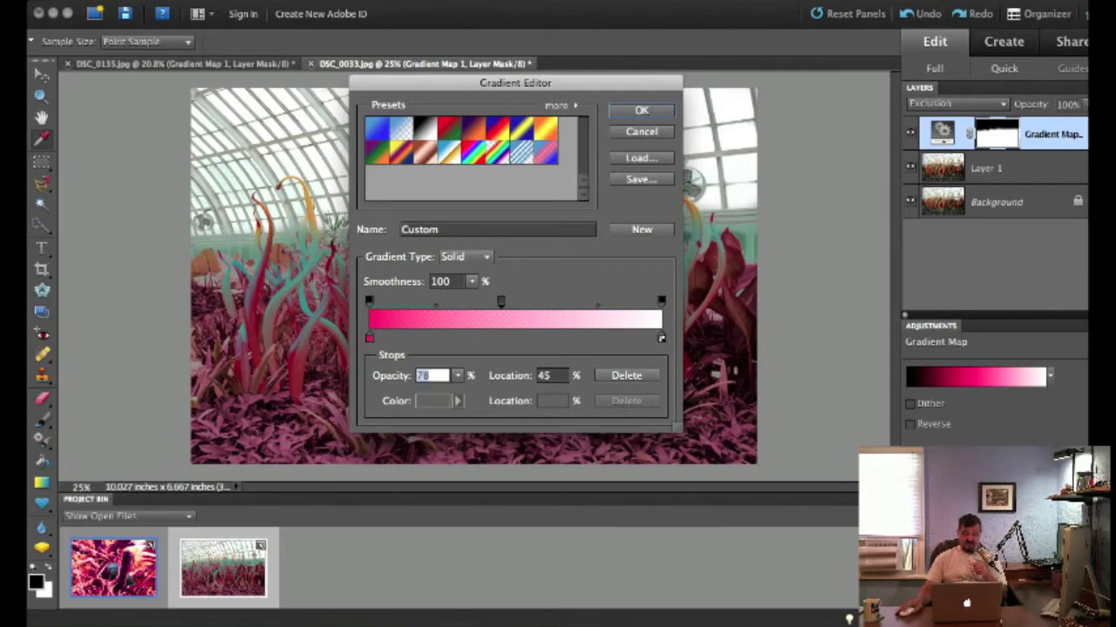
# Change the color stop at the start of the gradient to near-black, 0d0c0c.
pyautogui.click(368, 301)
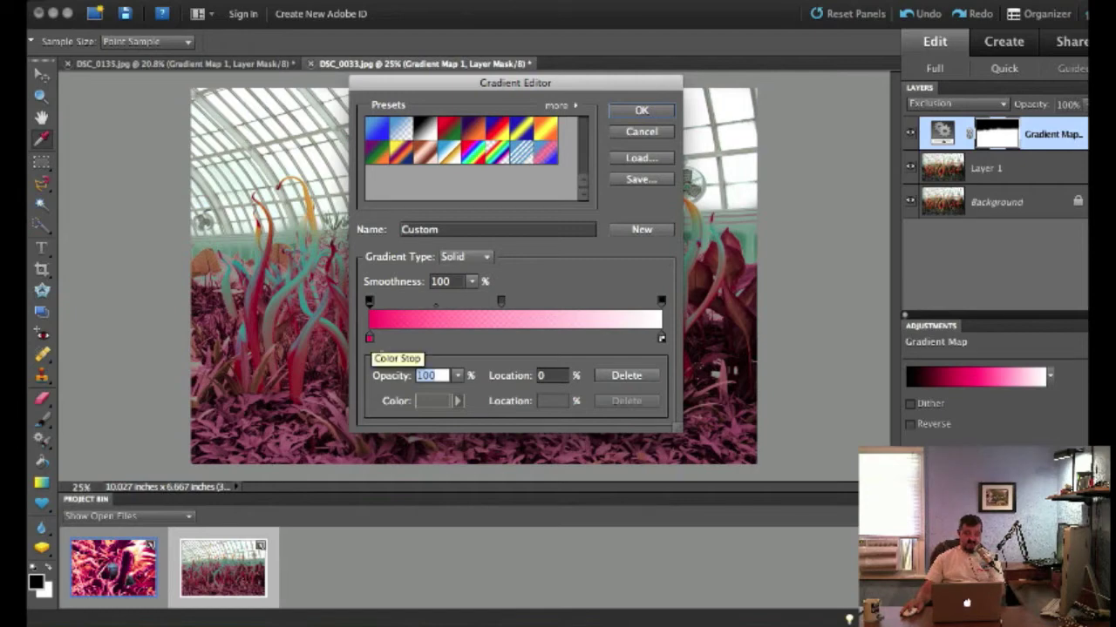
pyautogui.doubleClick(370, 338)
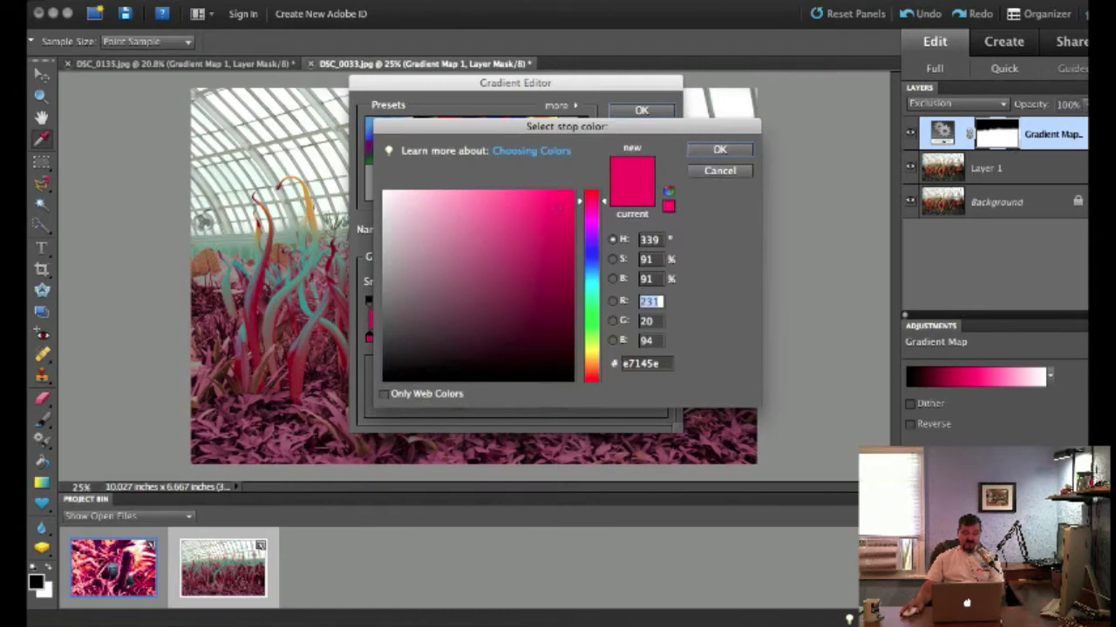
pyautogui.click(394, 372)
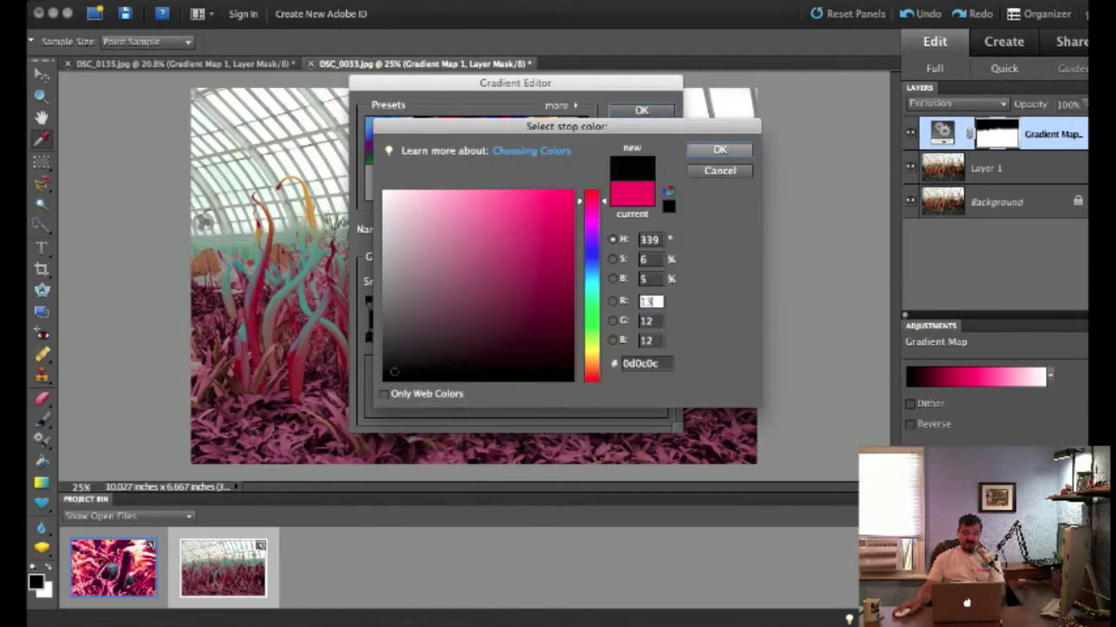
pyautogui.press('Return')
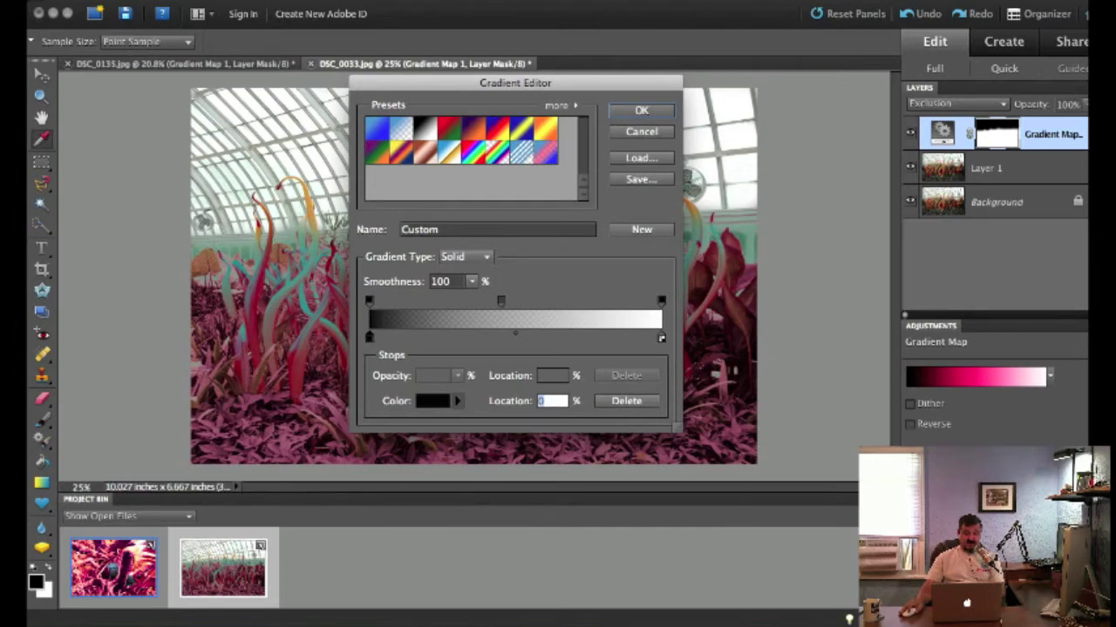
# Set the color stop at the end of the gradient to white, ffffff.
pyautogui.click(370, 301)
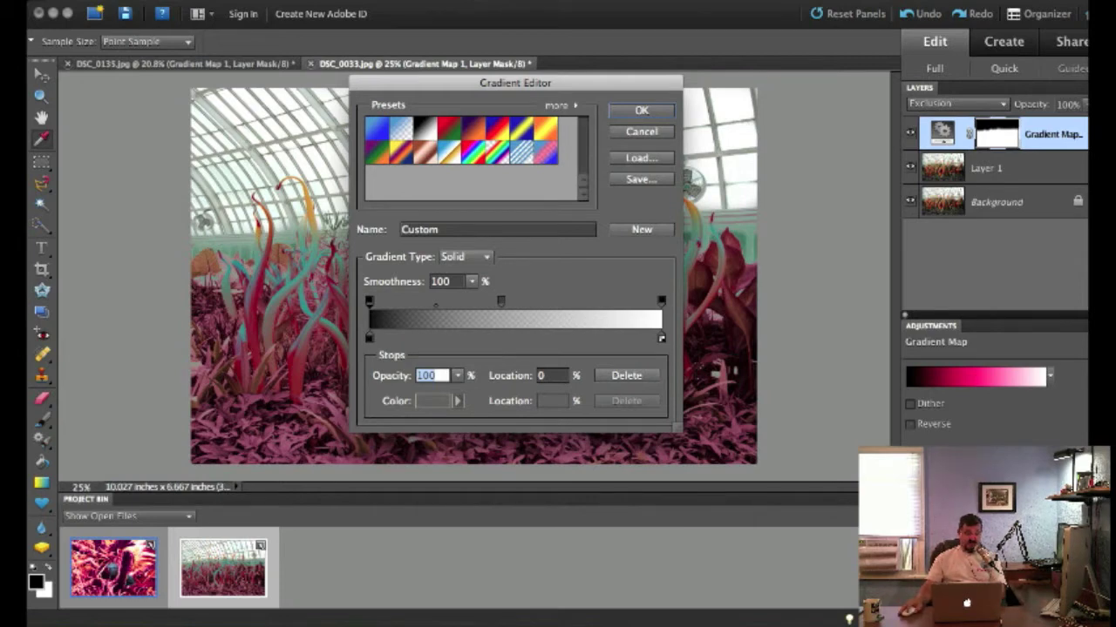
pyautogui.click(661, 338)
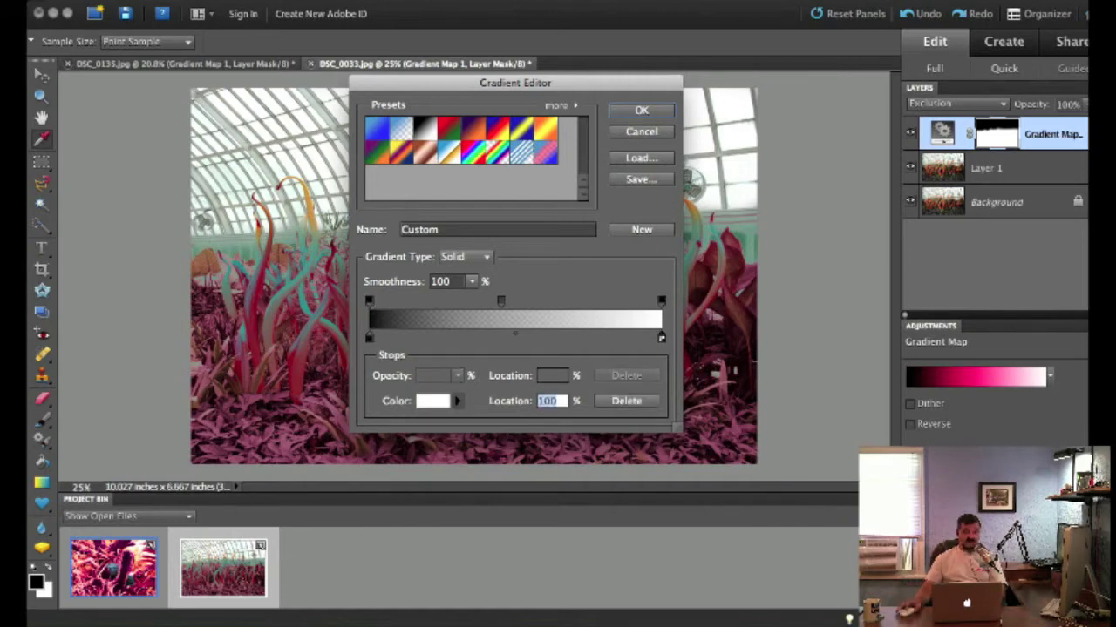
pyautogui.doubleClick(661, 338)
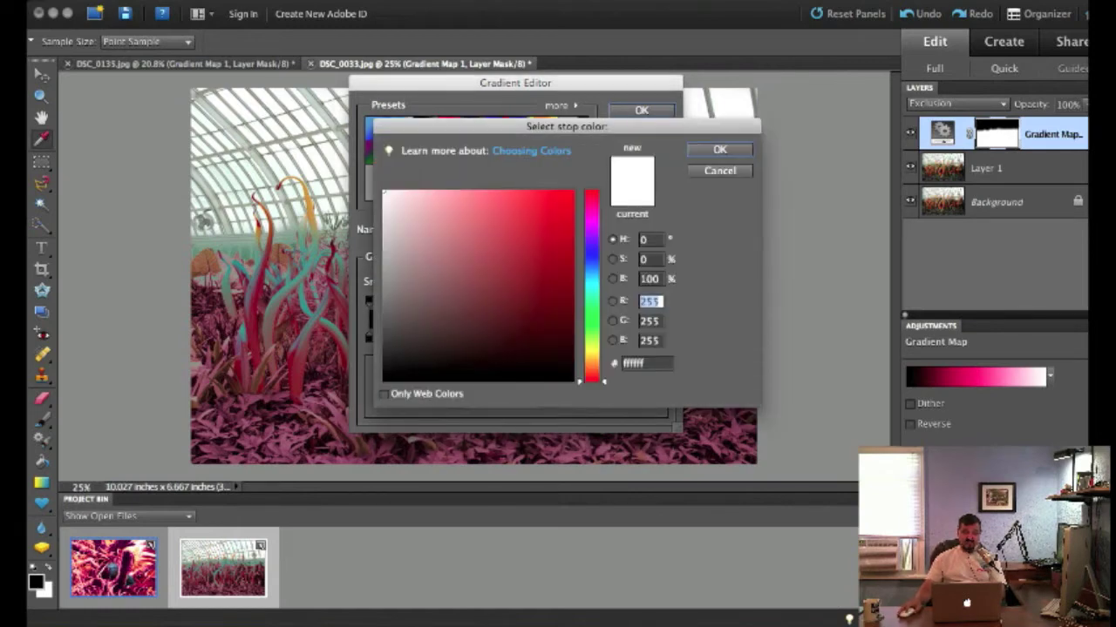
pyautogui.press('Return')
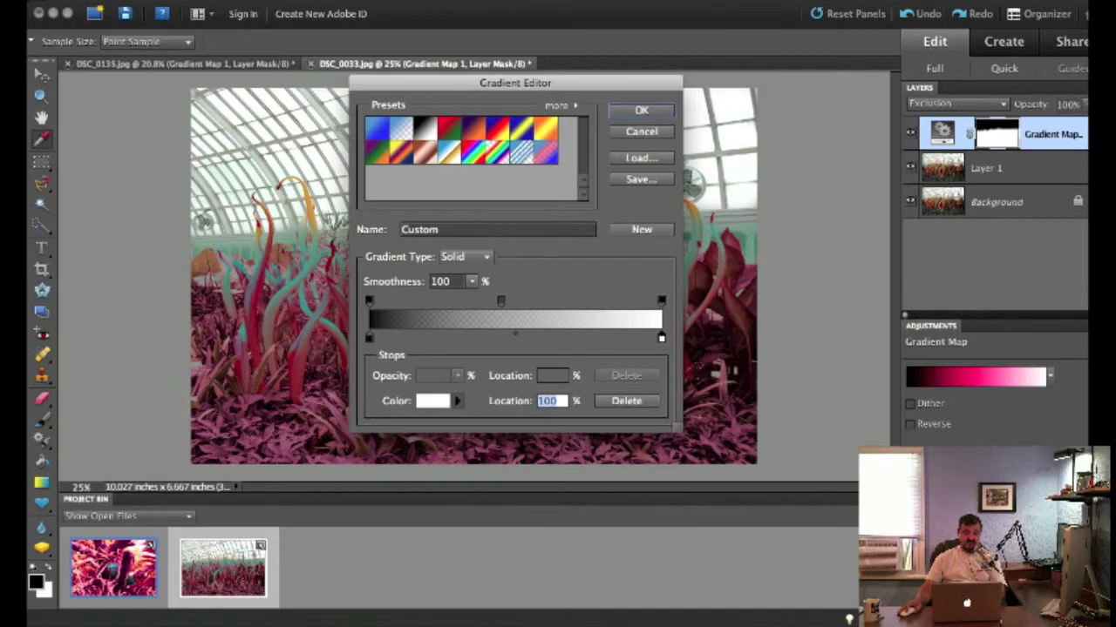
# Lower the opacity of the opacity stop at the end of the gradient to 19%.
pyautogui.click(660, 301)
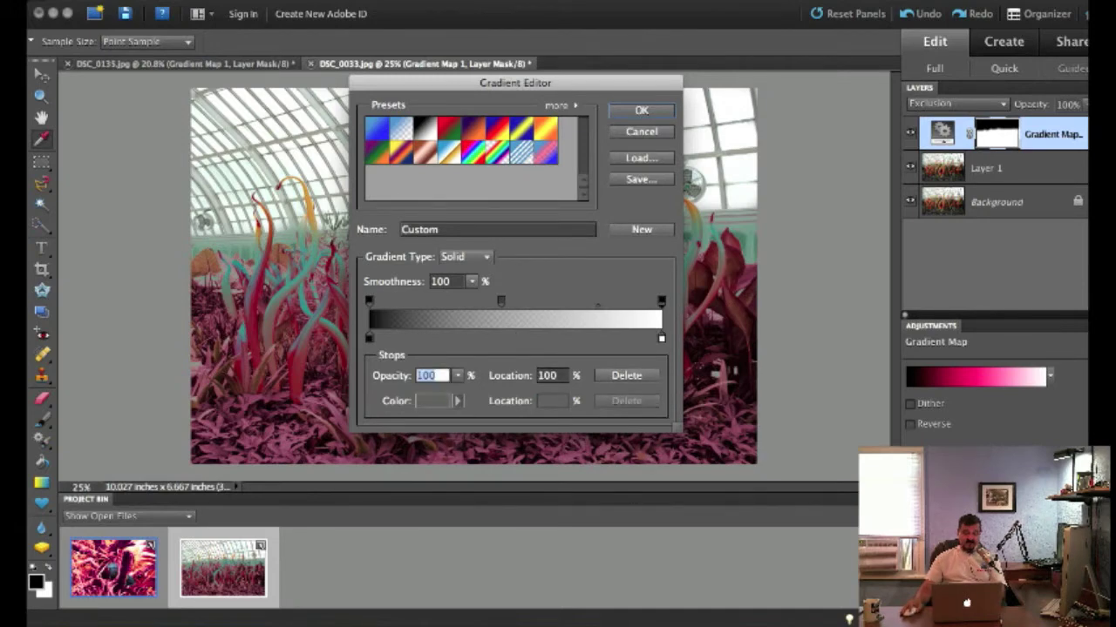
pyautogui.click(456, 375)
pyautogui.moveTo(458, 393); pyautogui.dragTo(393, 393)
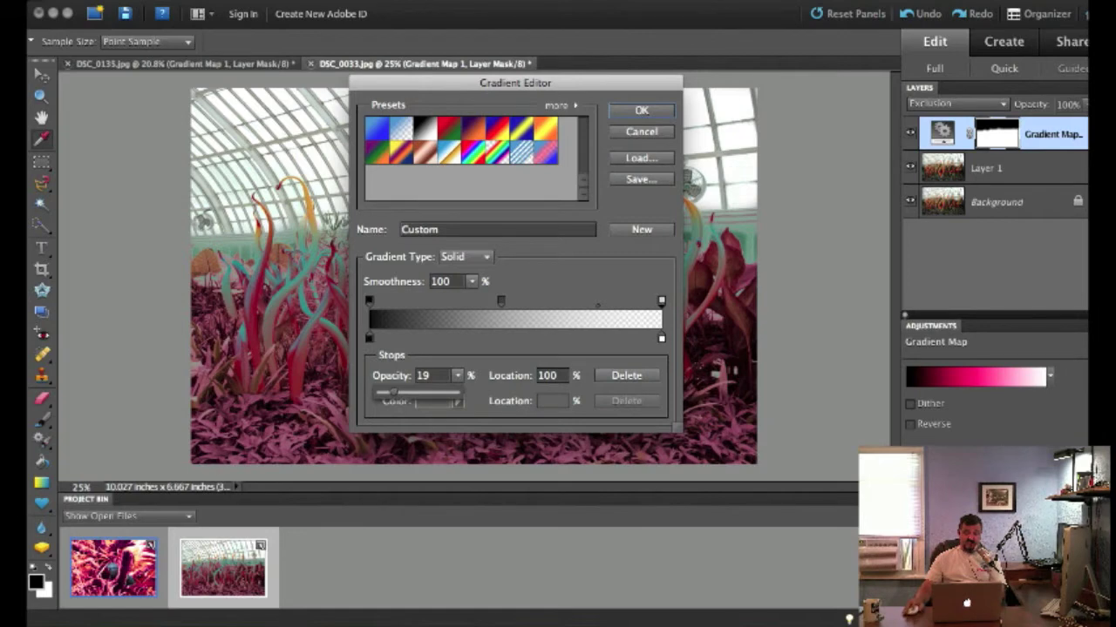
# Lower the end opacity stop to 0% and save the gradient as a new preset named Black to Trans.
pyautogui.moveTo(392, 393); pyautogui.dragTo(378, 393)
pyautogui.press('Return')
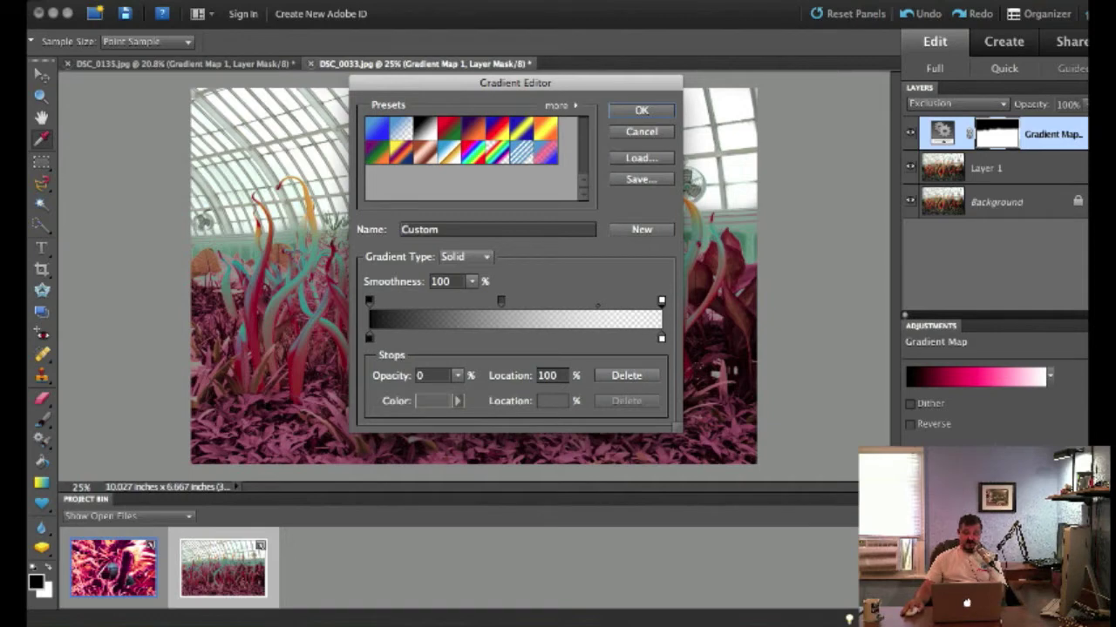
pyautogui.click(419, 230)
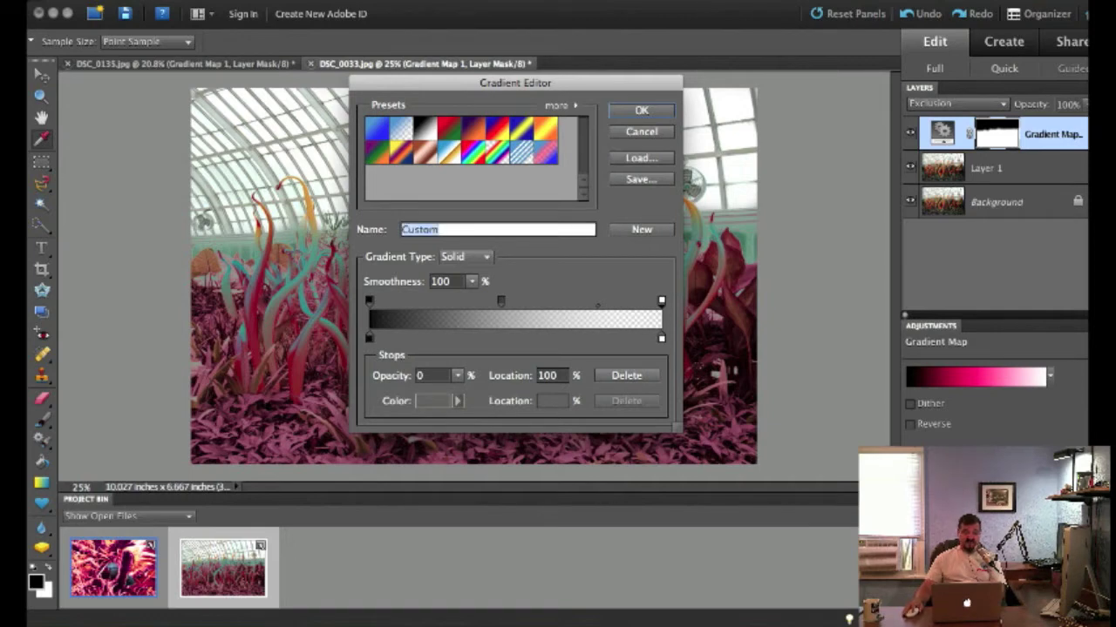
pyautogui.write('B')
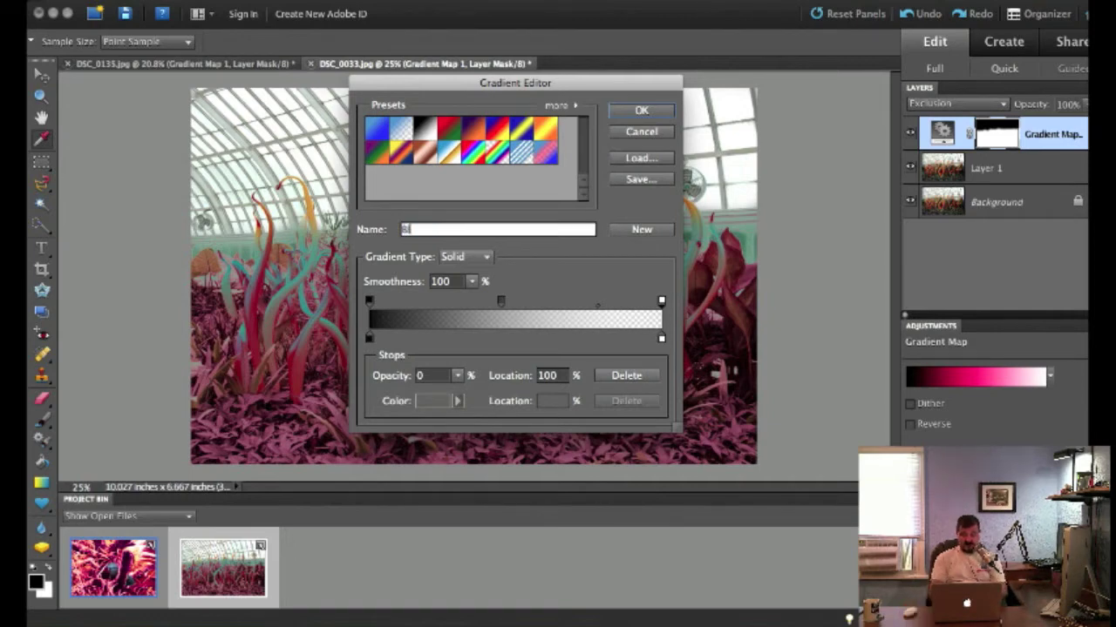
pyautogui.write('lack to Trans')
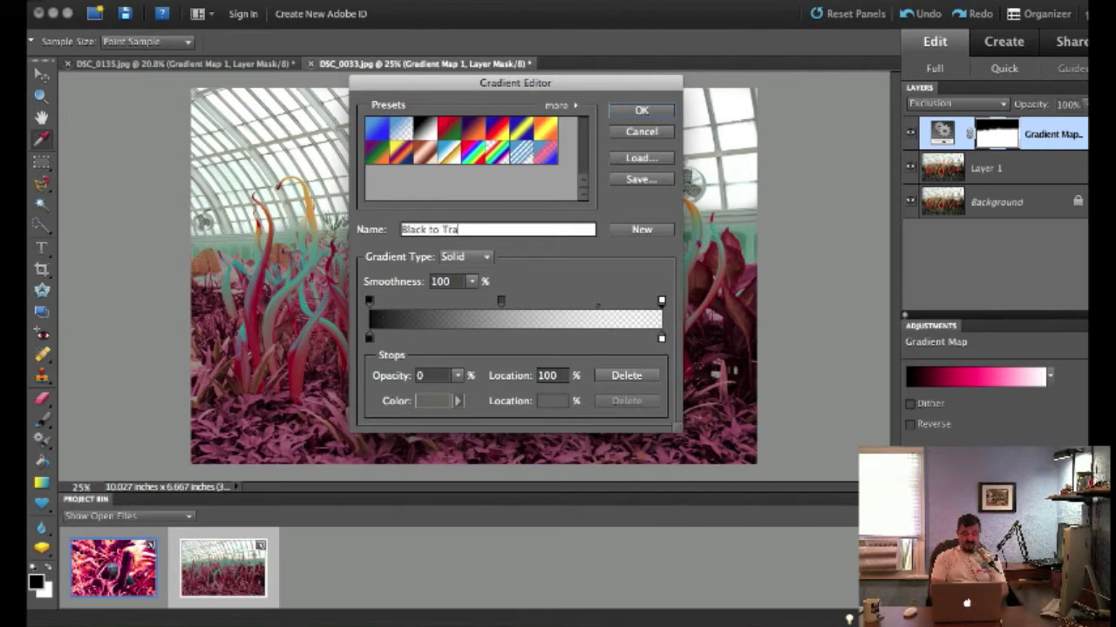
pyautogui.click(642, 230)
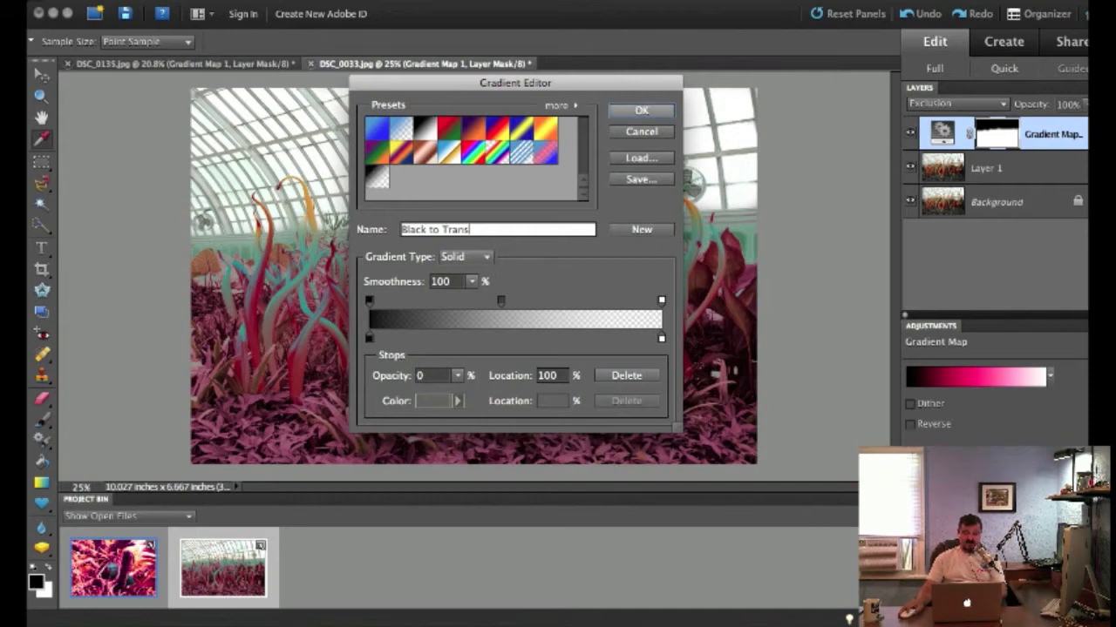
pyautogui.press('Return')
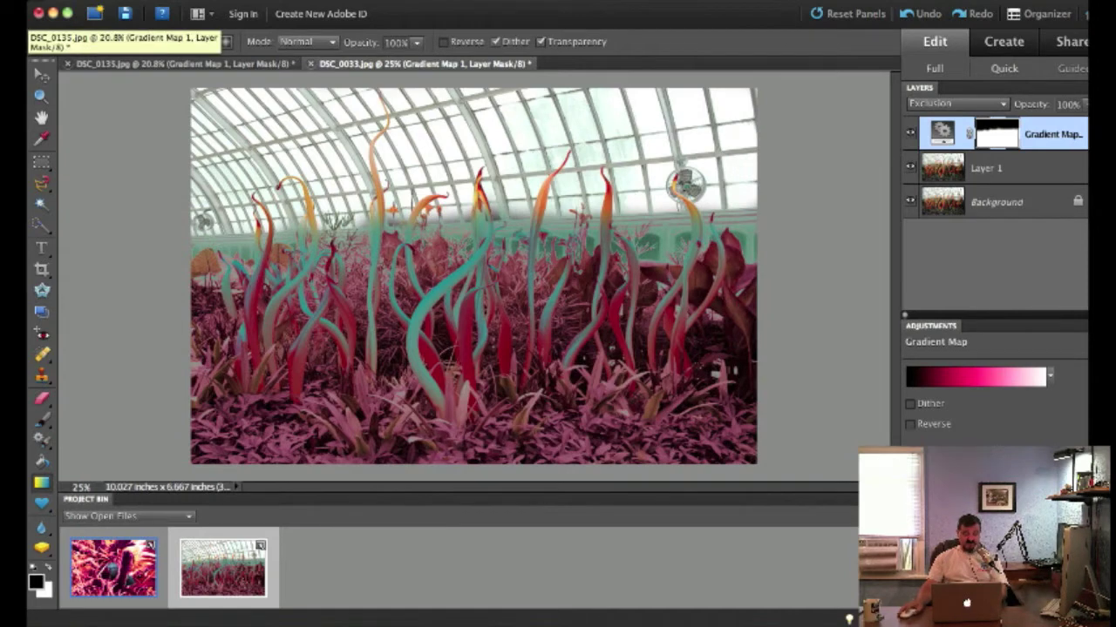
# Draw a black-to-transparent gradient over the greenhouse roof on the Gradient Map 1 layer mask.
pyautogui.moveTo(475, 129); pyautogui.dragTo(475, 358)
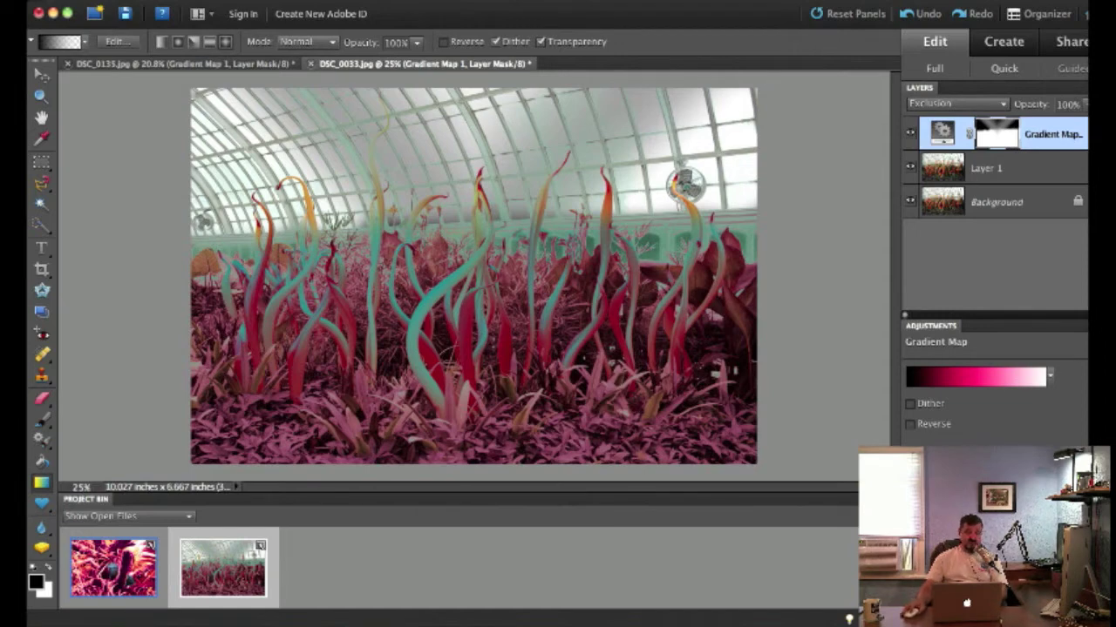
pyautogui.click(118, 41)
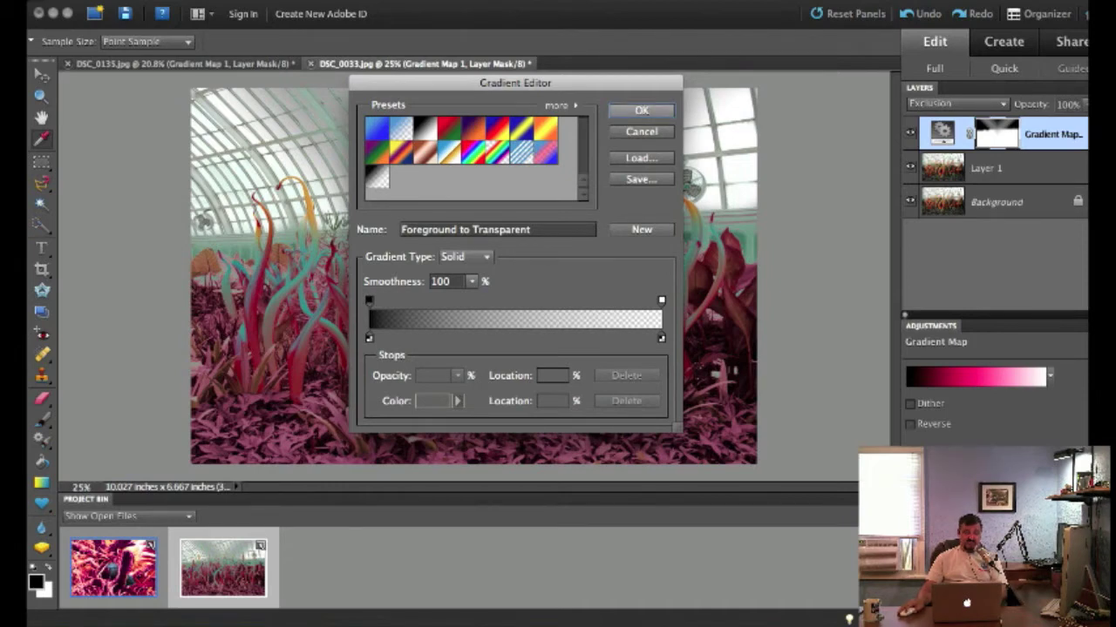
pyautogui.press('Return')
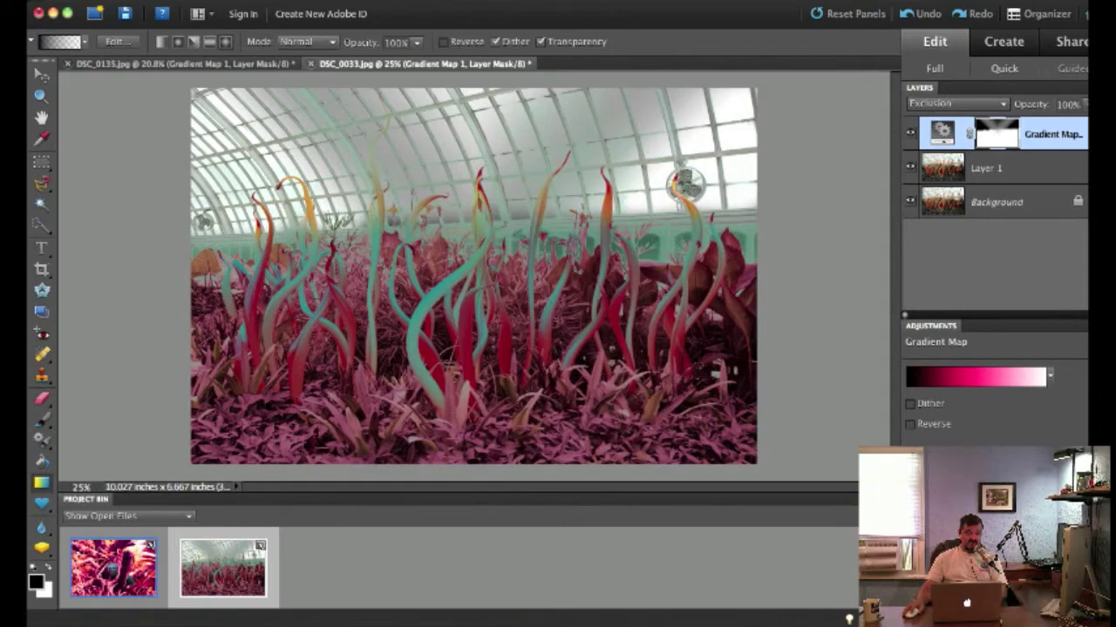
pyautogui.click(84, 41)
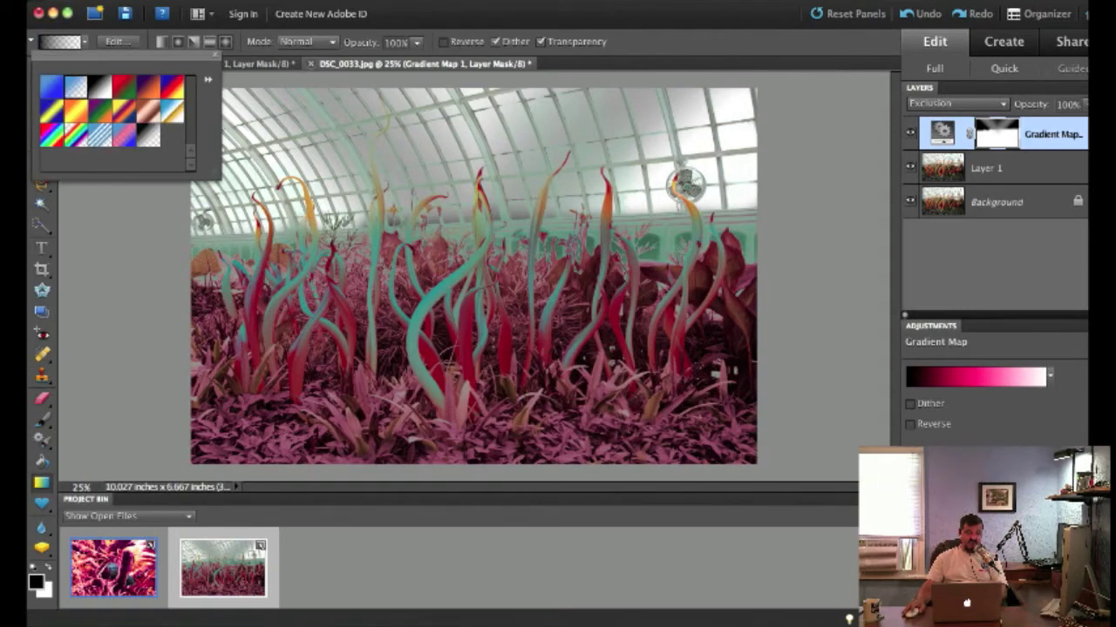
pyautogui.press('Escape')
pyautogui.click(84, 41)
pyautogui.press('Escape')
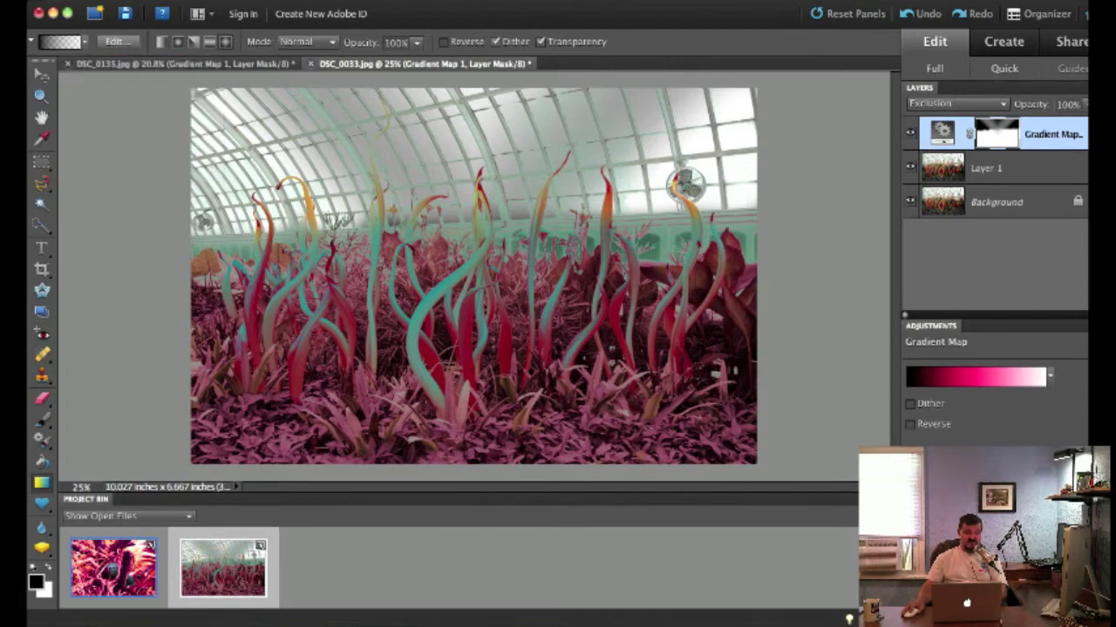
# Edit the Foreground to Transparent gradient, changing its starting color stop to blue, 3d61d7.
pyautogui.click(117, 41)
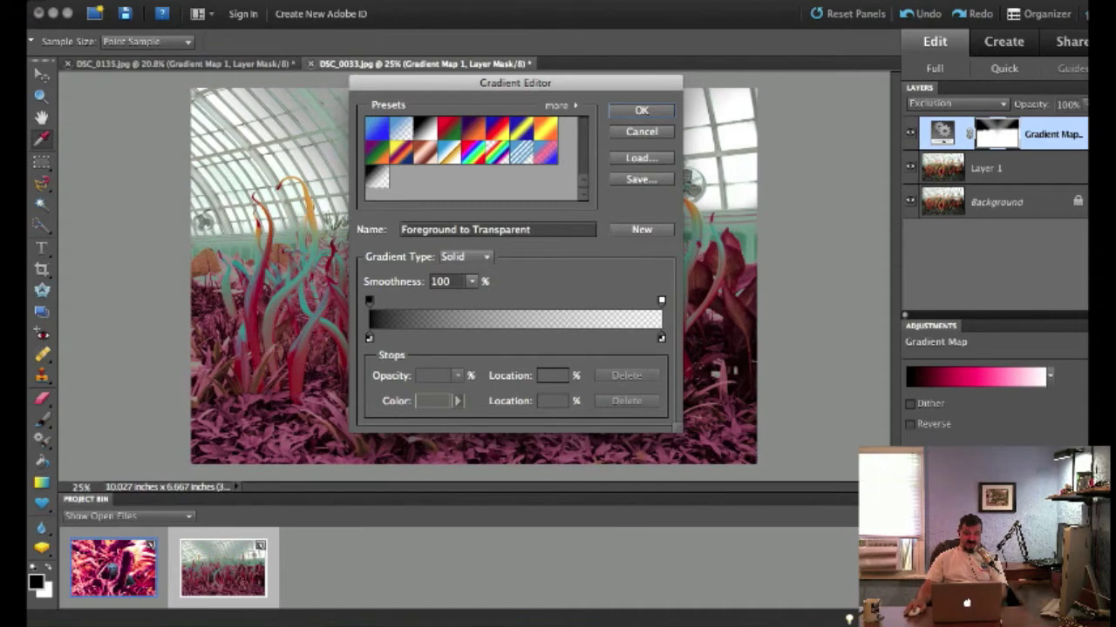
pyautogui.click(369, 338)
pyautogui.doubleClick(368, 338)
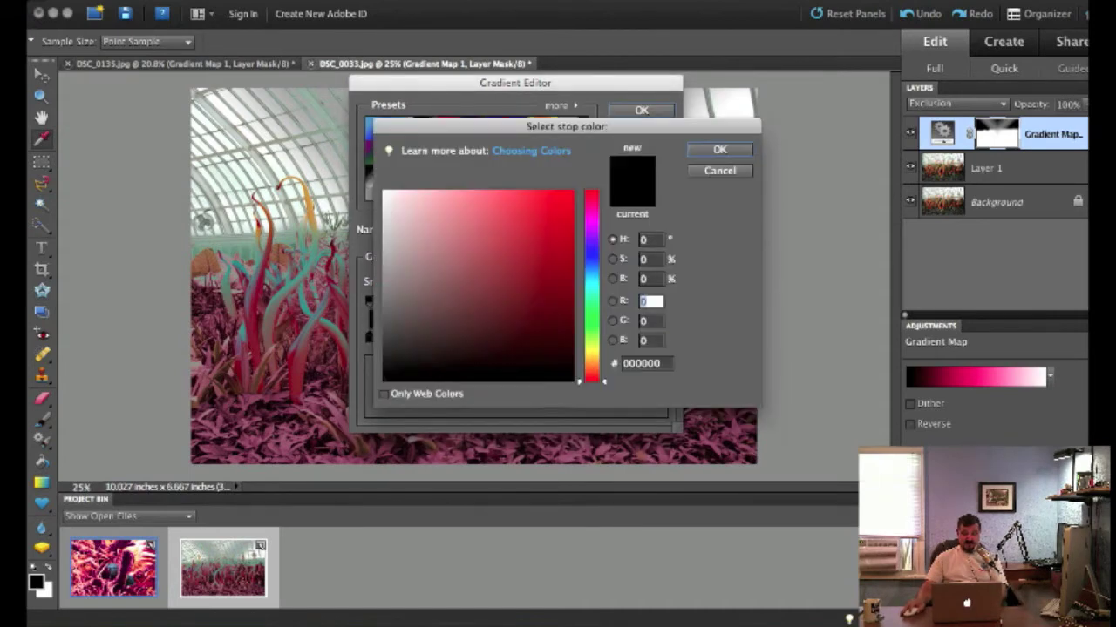
pyautogui.moveTo(603, 381); pyautogui.dragTo(603, 260)
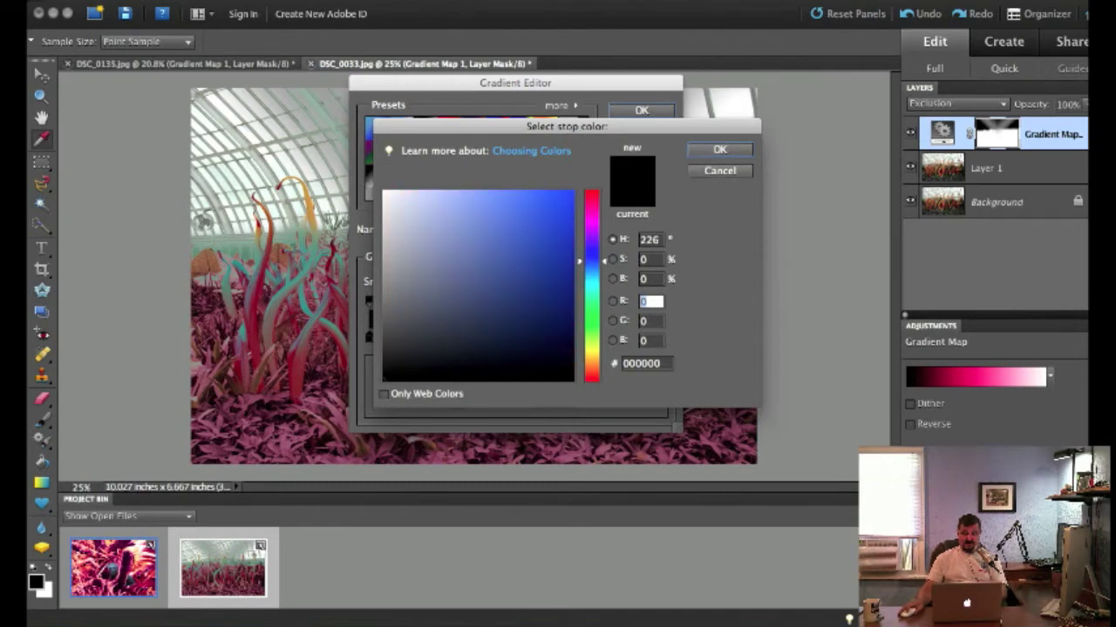
pyautogui.click(556, 270)
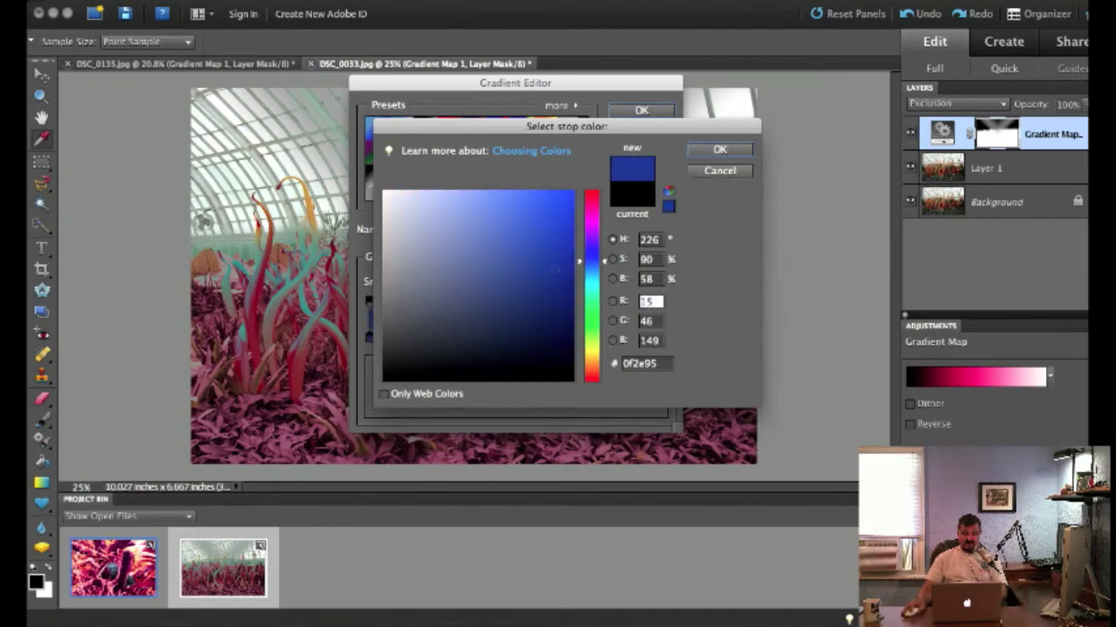
pyautogui.write('61')
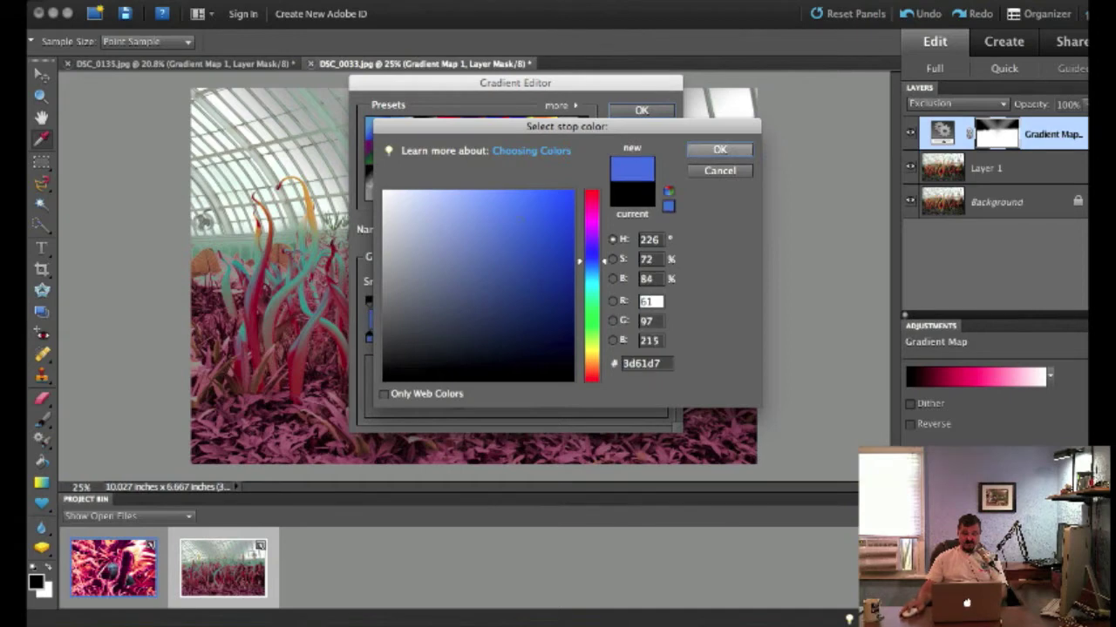
pyautogui.press('Return')
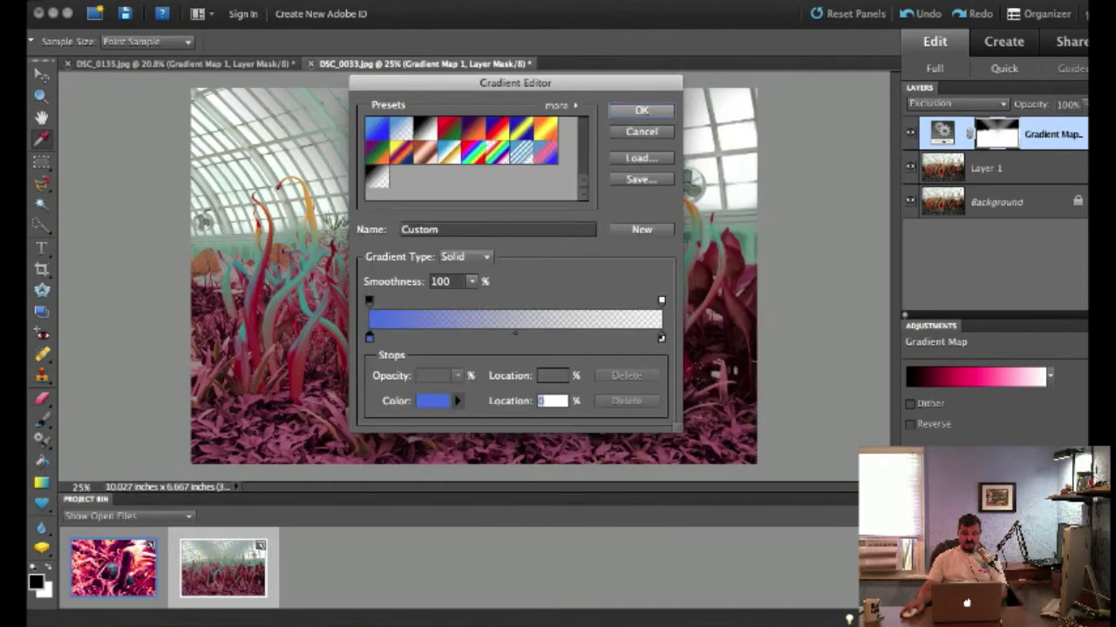
pyautogui.press('Return')
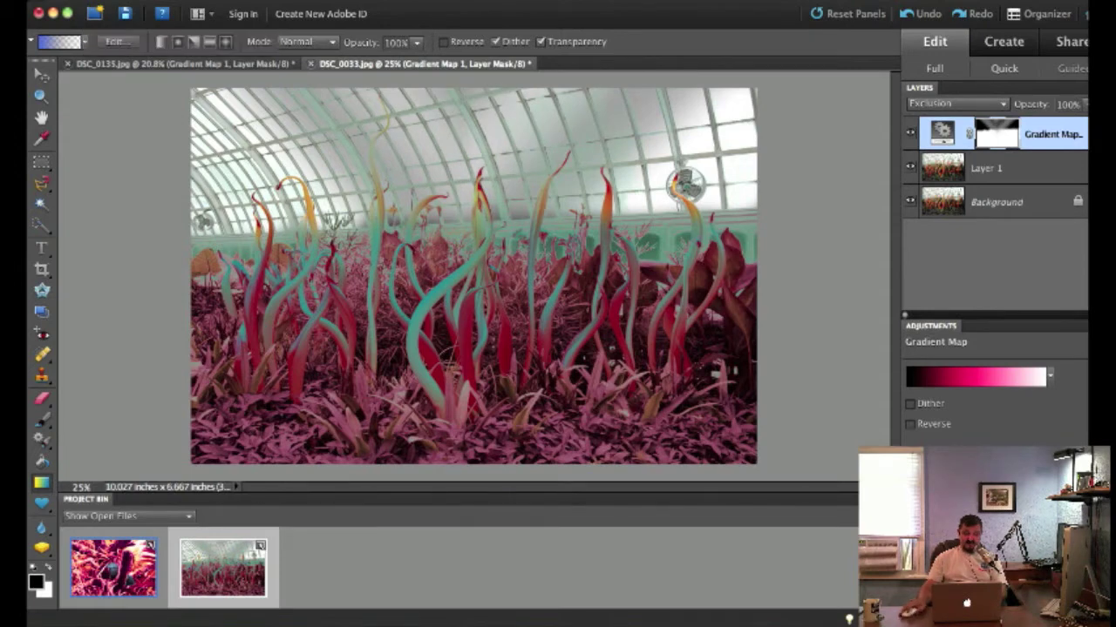
# Draw the blue-to-transparent gradient on Layer 1 from the upper edge of the photo down to the base of the greenhouse roof.
pyautogui.click(986, 168)
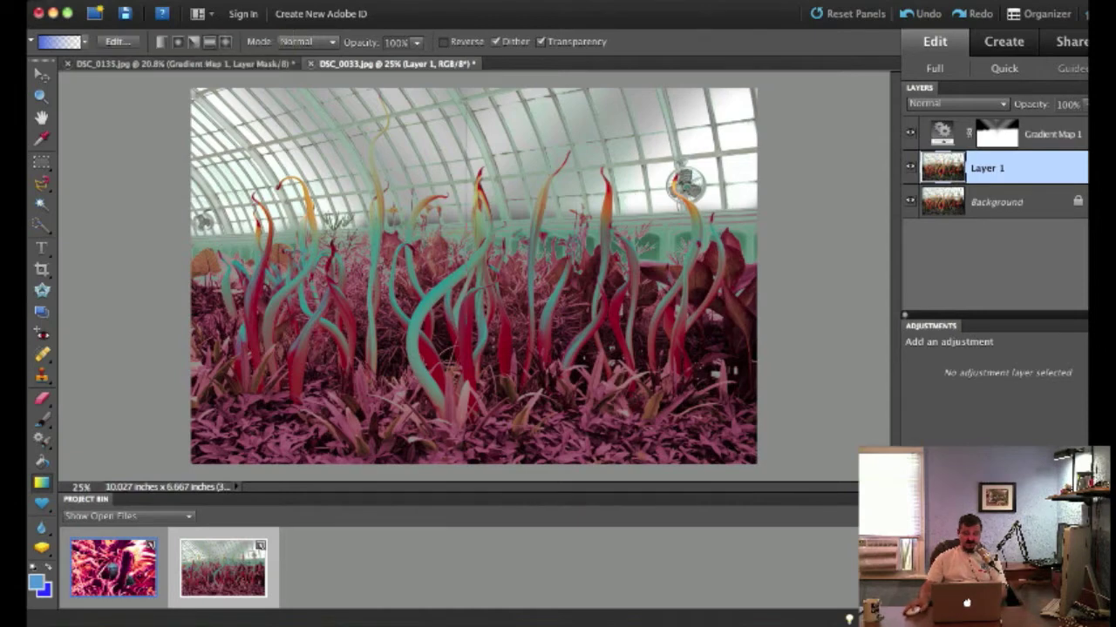
pyautogui.moveTo(471, 89); pyautogui.dragTo(471, 240)
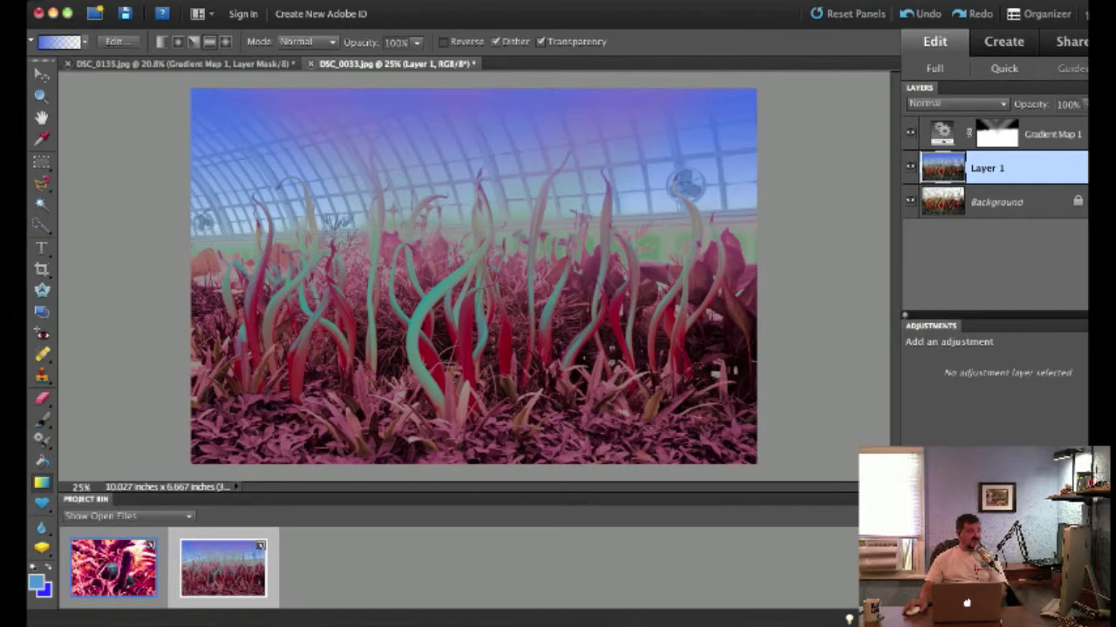